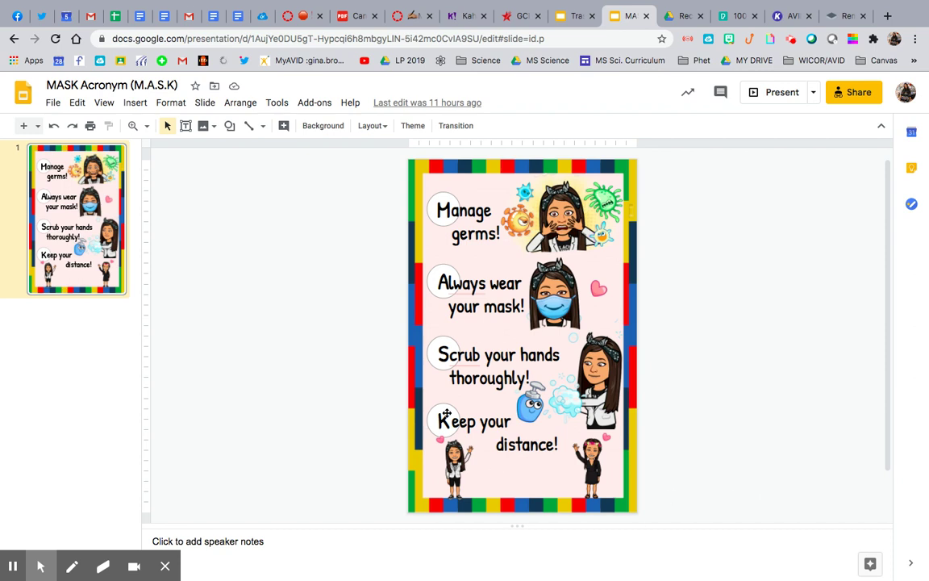
Step: Select the masked-girl picture on the MASK Acronym slide and bring up the Bitmoji panel
{"action": "left_click", "coordinate": [555, 299]}
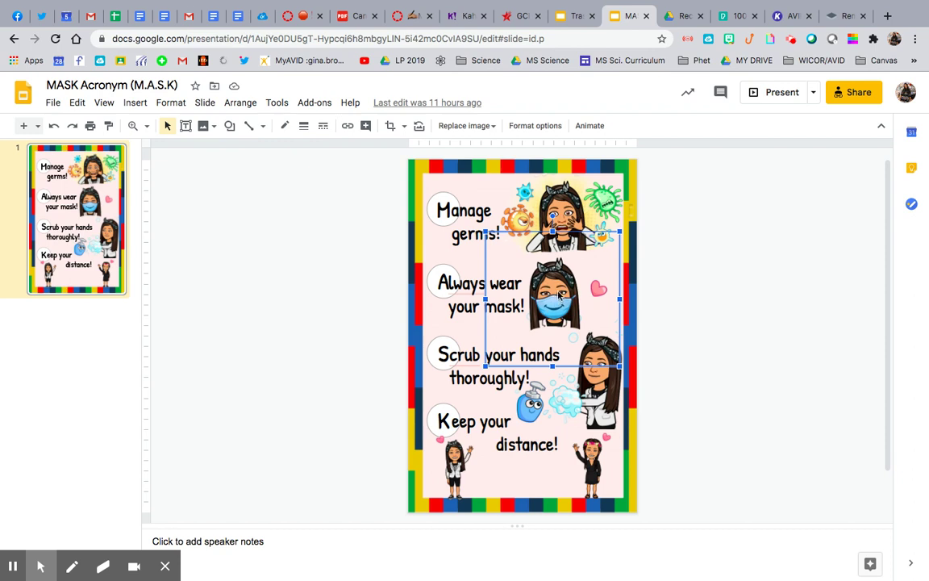
{"action": "left_click", "coordinate": [731, 39]}
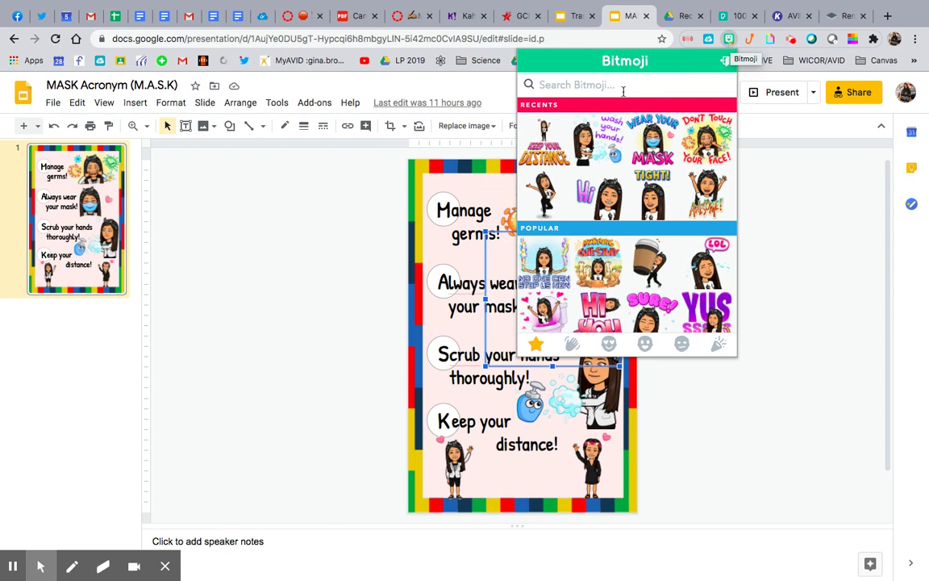
Step: Search Bitmoji for 'Wear your mask' and drag the WEAR YOUR MASK sticker onto the slide
{"action": "type", "text": "mask"}
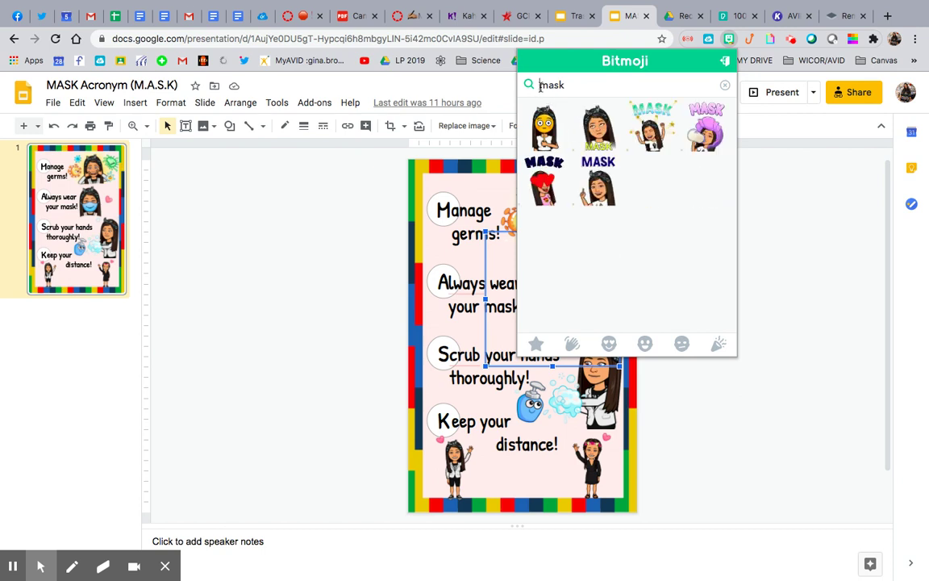
{"action": "left_click", "coordinate": [540, 85]}
{"action": "type", "text": "wae"}
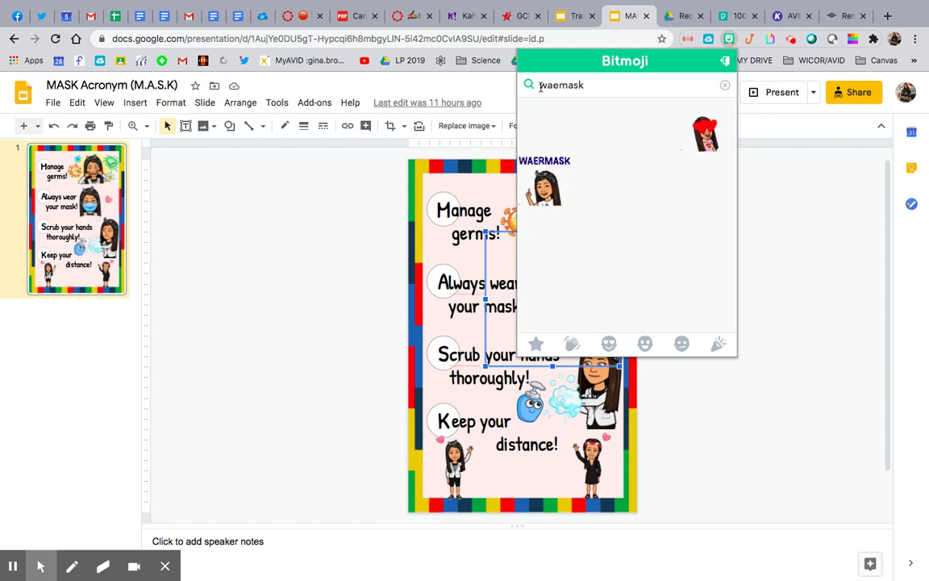
{"action": "key", "text": "BackSpace"}
{"action": "key", "text": "BackSpace"}
{"action": "type", "text": "ear "}
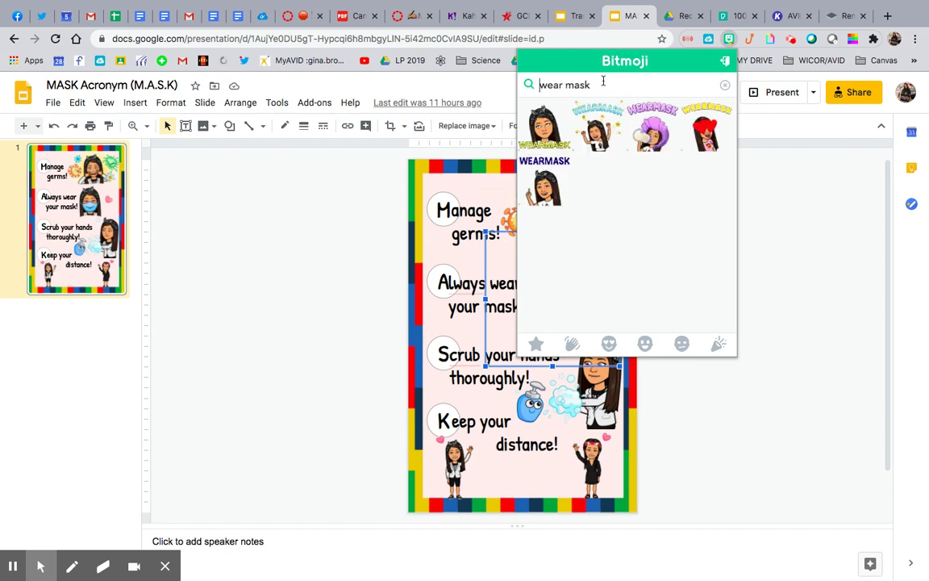
{"action": "type", "text": "your"}
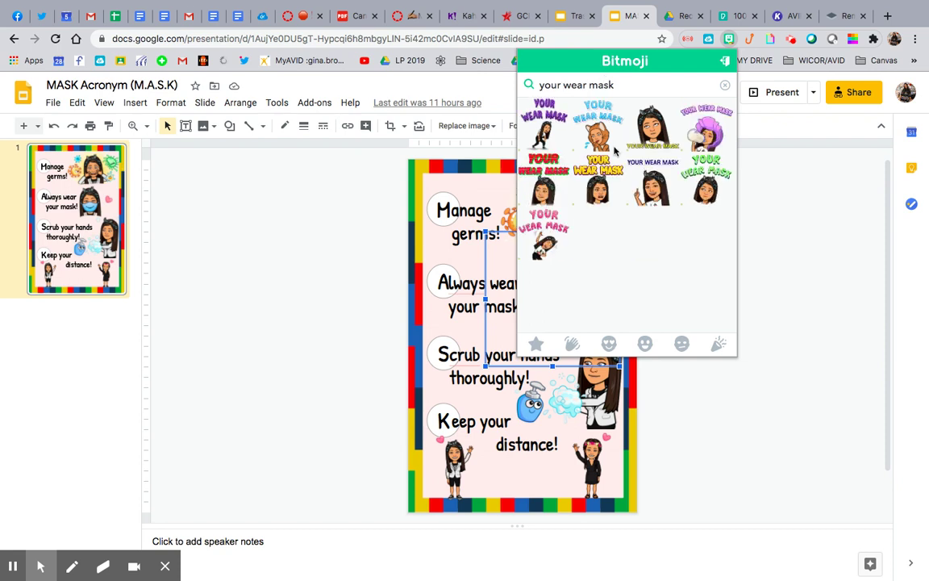
{"action": "triple_click", "coordinate": [556, 86]}
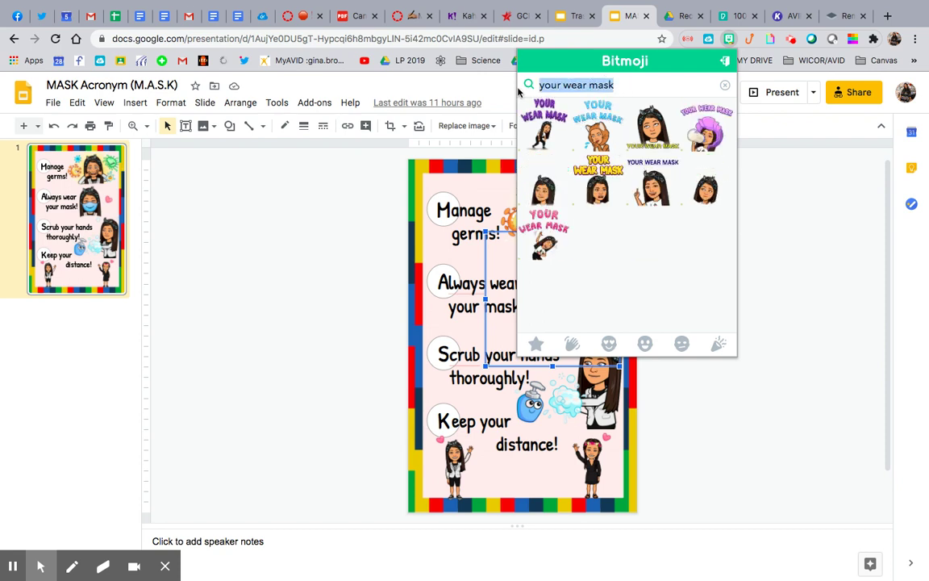
{"action": "type", "text": "Wear you"}
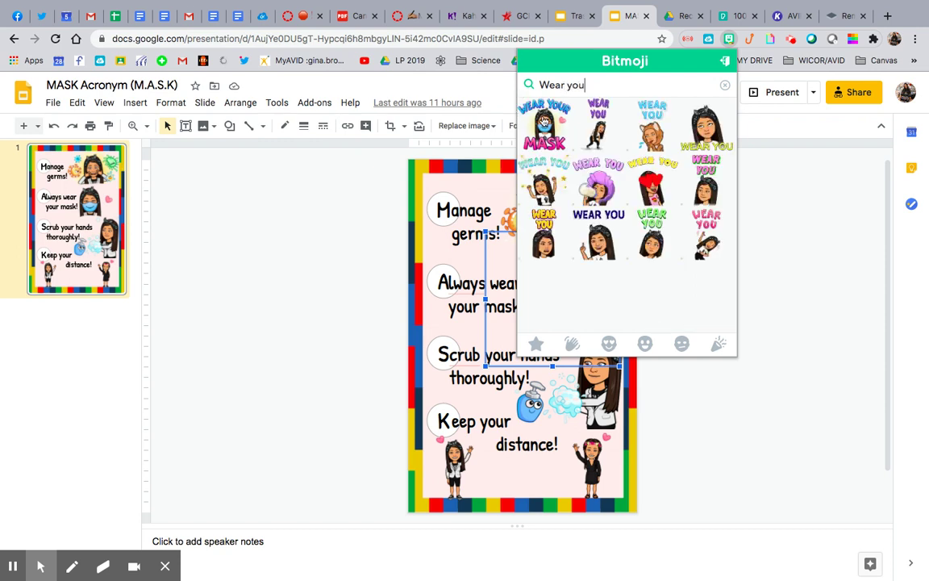
{"action": "left_click_drag", "start_coordinate": [458, 147], "coordinate": [251, 259]}
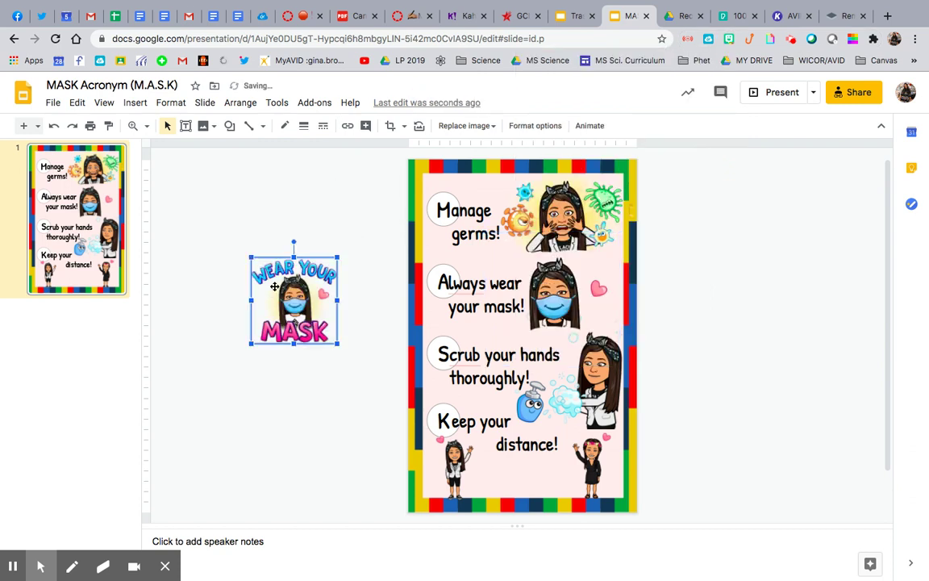
Step: Remove the WEAR YOUR MASK sticker from the slide and save it from Bitmoji as a Desktop PNG
{"action": "left_click_drag", "start_coordinate": [337, 256], "coordinate": [387, 209]}
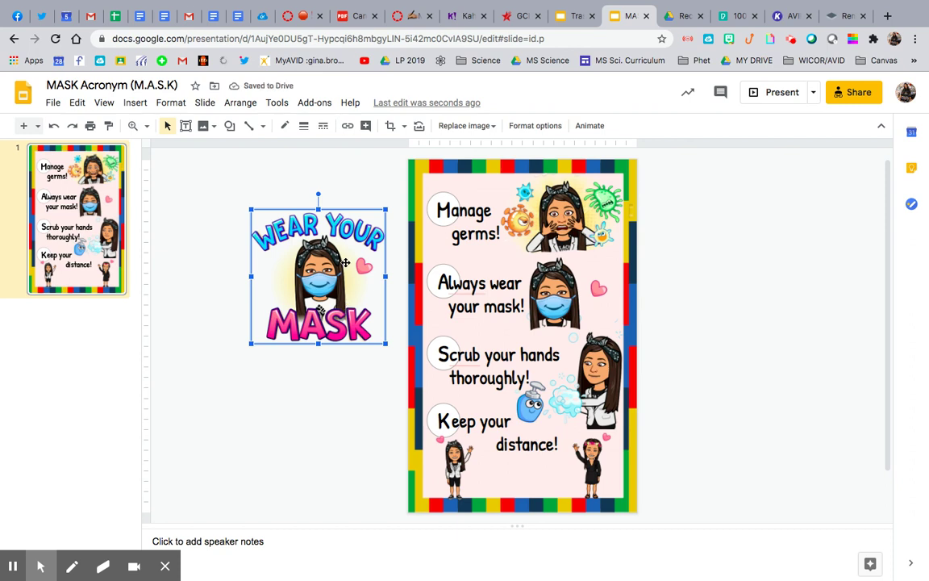
{"action": "key", "text": "Delete"}
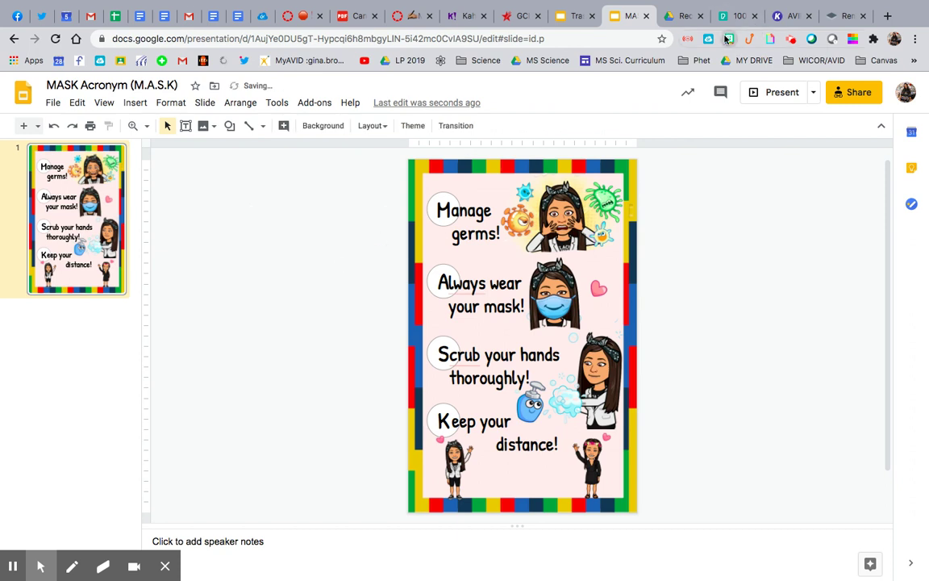
{"action": "left_click", "coordinate": [727, 39]}
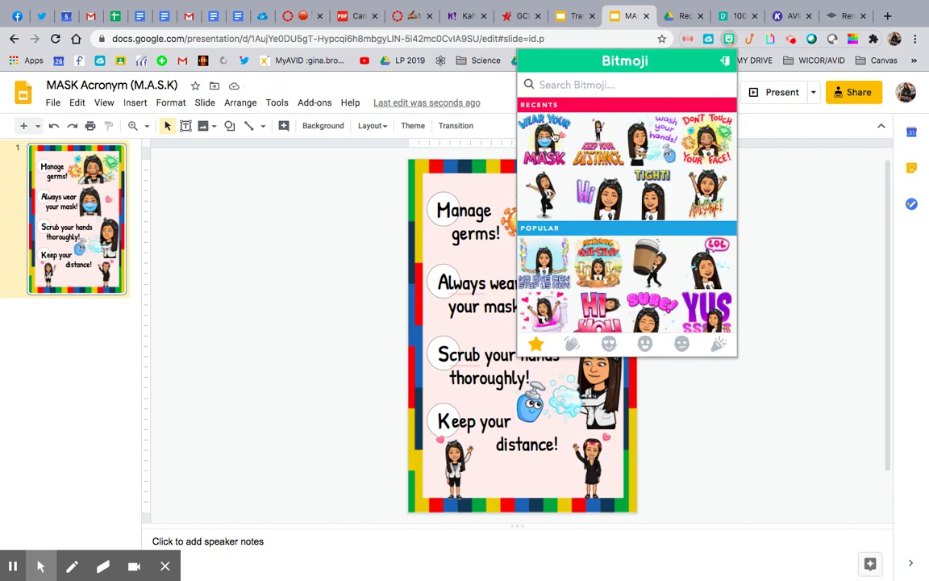
{"action": "right_click", "coordinate": [565, 132]}
{"action": "left_click", "coordinate": [584, 151]}
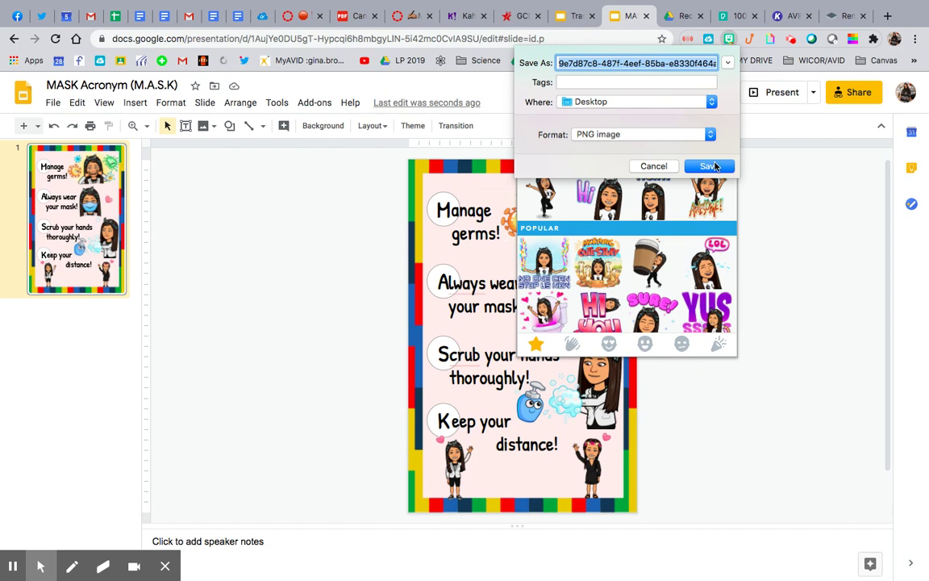
{"action": "left_click", "coordinate": [707, 167]}
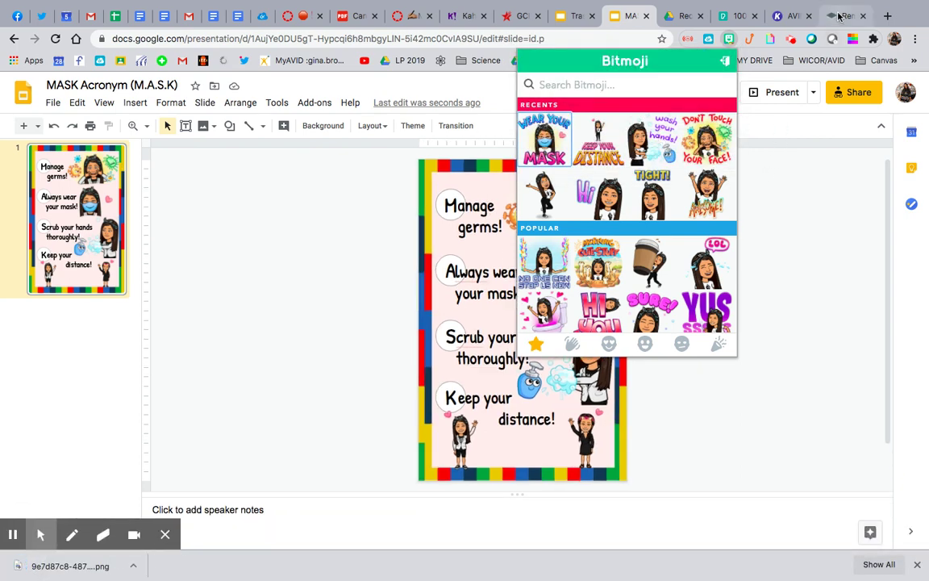
{"action": "left_click", "coordinate": [839, 17]}
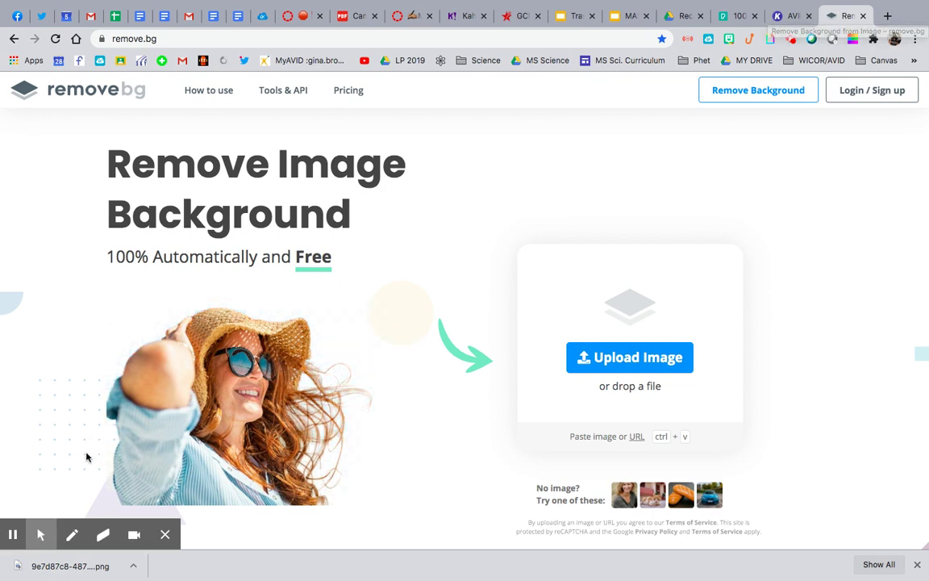
Step: Upload the downloaded WEAR YOUR MASK PNG to remove.bg from the download bar
{"action": "left_click_drag", "start_coordinate": [70, 576], "coordinate": [635, 357]}
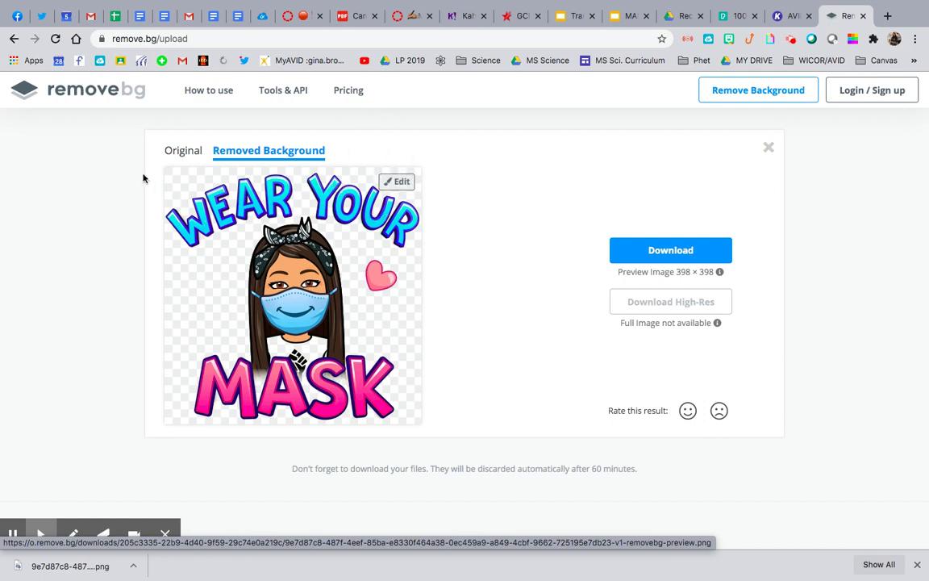
Step: In the remove.bg editor, erase the WEAR YOUR and MASK lettering with an enlarged eraser brush
{"action": "left_click", "coordinate": [397, 183]}
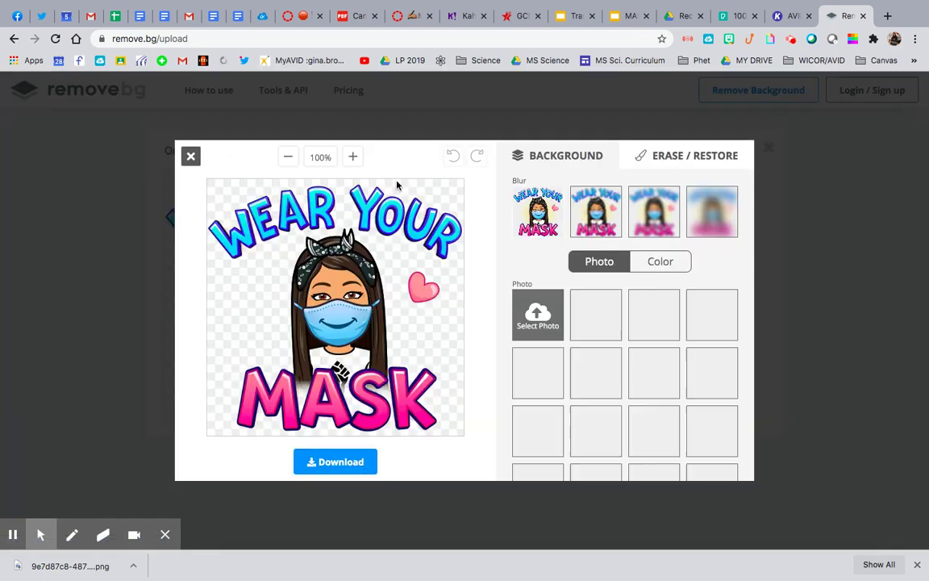
{"action": "left_click", "coordinate": [672, 157]}
{"action": "left_click_drag", "start_coordinate": [564, 238], "coordinate": [671, 231]}
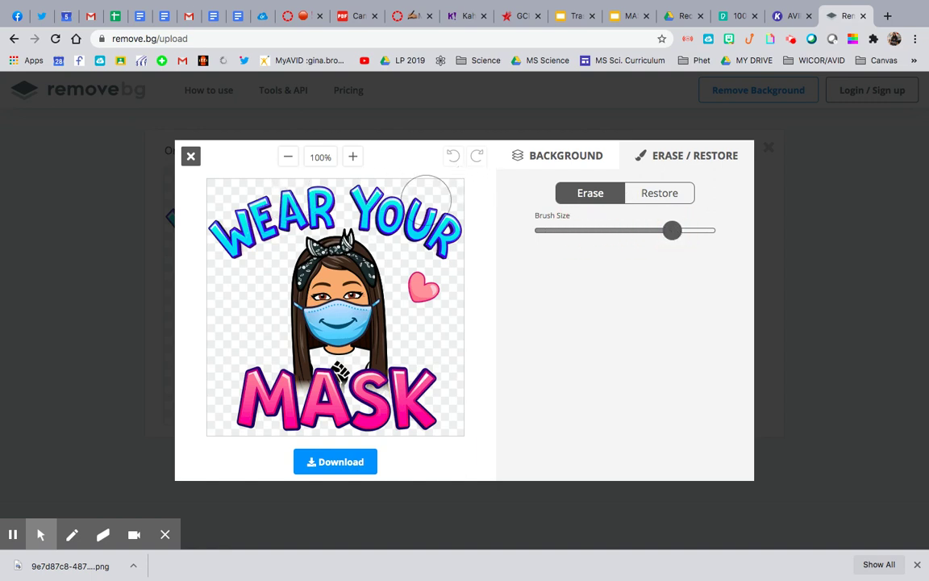
{"action": "left_click", "coordinate": [543, 232]}
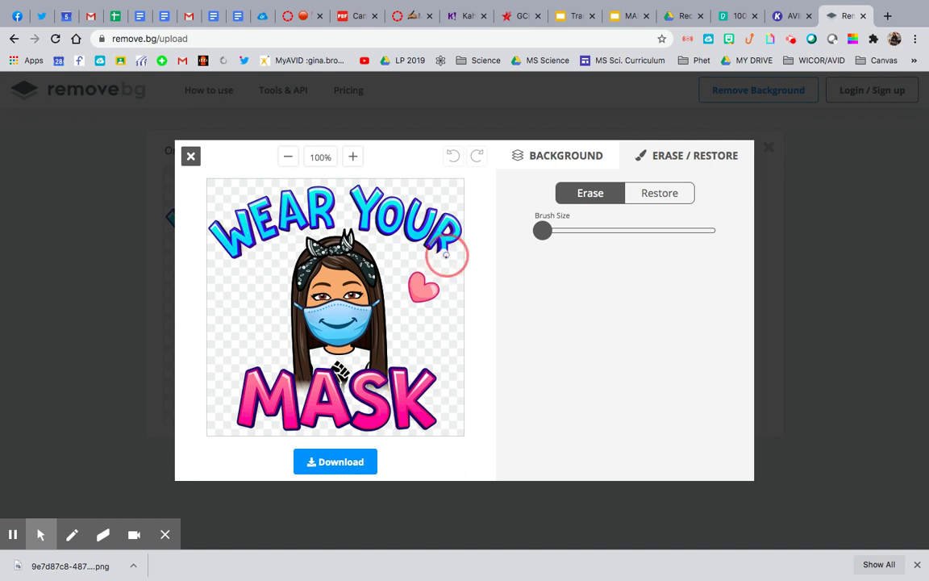
{"action": "left_click_drag", "start_coordinate": [548, 232], "coordinate": [674, 230]}
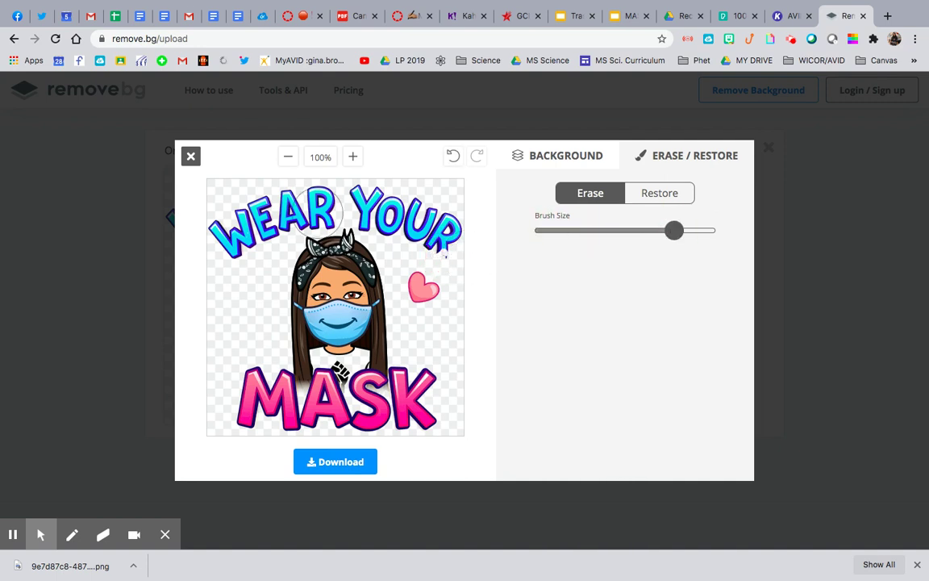
{"action": "mouse_move", "coordinate": [226, 226]}
{"action": "left_mouse_down"}
{"action": "mouse_move", "coordinate": [246, 212]}
{"action": "mouse_move", "coordinate": [260, 221]}
{"action": "mouse_move", "coordinate": [280, 199]}
{"action": "mouse_move", "coordinate": [288, 211]}
{"action": "mouse_move", "coordinate": [322, 207]}
{"action": "mouse_move", "coordinate": [353, 189]}
{"action": "mouse_move", "coordinate": [375, 188]}
{"action": "mouse_move", "coordinate": [374, 208]}
{"action": "mouse_move", "coordinate": [406, 201]}
{"action": "mouse_move", "coordinate": [387, 227]}
{"action": "mouse_move", "coordinate": [436, 203]}
{"action": "mouse_move", "coordinate": [428, 231]}
{"action": "mouse_move", "coordinate": [450, 244]}
{"action": "left_mouse_up"}
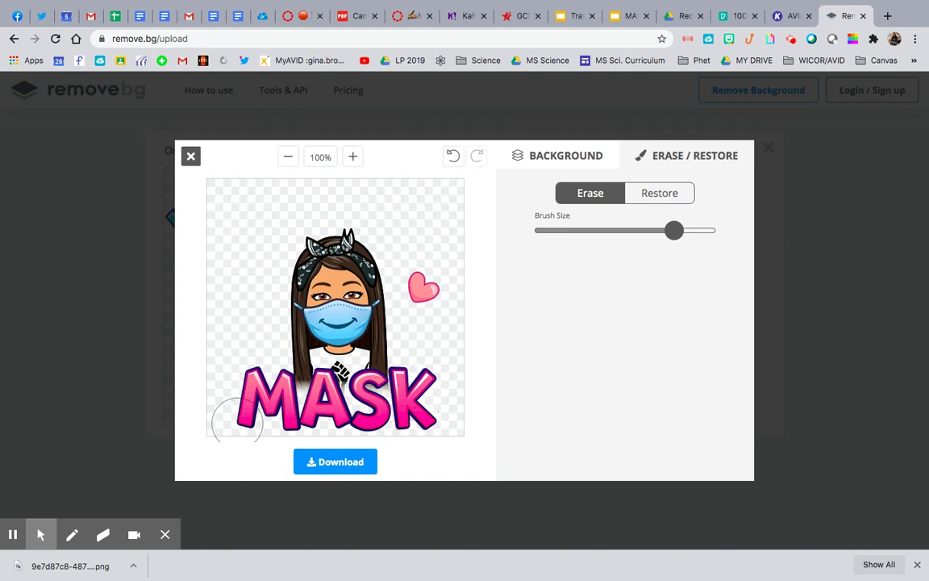
{"action": "mouse_move", "coordinate": [224, 404]}
{"action": "left_mouse_down"}
{"action": "mouse_move", "coordinate": [443, 422]}
{"action": "mouse_move", "coordinate": [409, 410]}
{"action": "mouse_move", "coordinate": [241, 412]}
{"action": "mouse_move", "coordinate": [226, 398]}
{"action": "mouse_move", "coordinate": [455, 407]}
{"action": "mouse_move", "coordinate": [458, 395]}
{"action": "mouse_move", "coordinate": [209, 384]}
{"action": "left_mouse_up"}
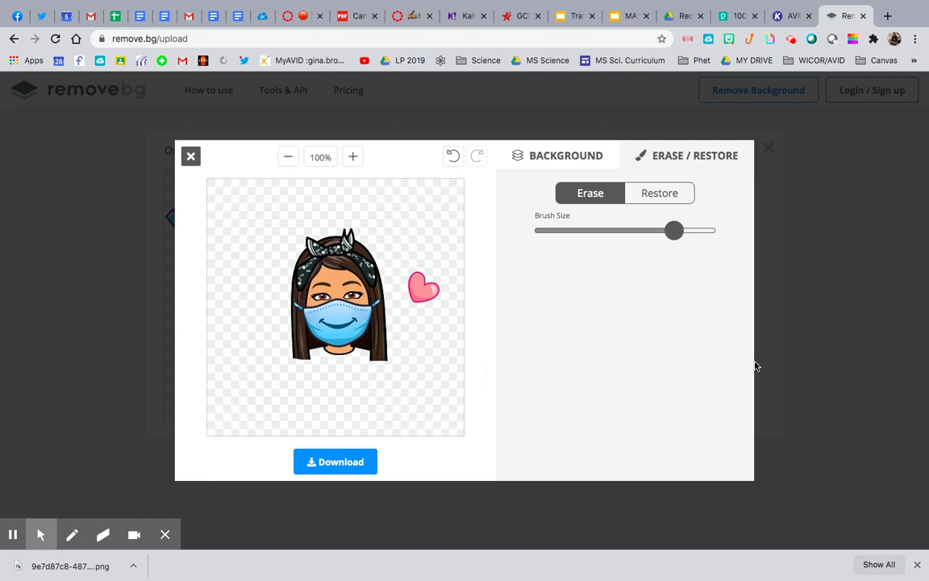
Step: Download the edited masked-face image
{"action": "left_click", "coordinate": [355, 462]}
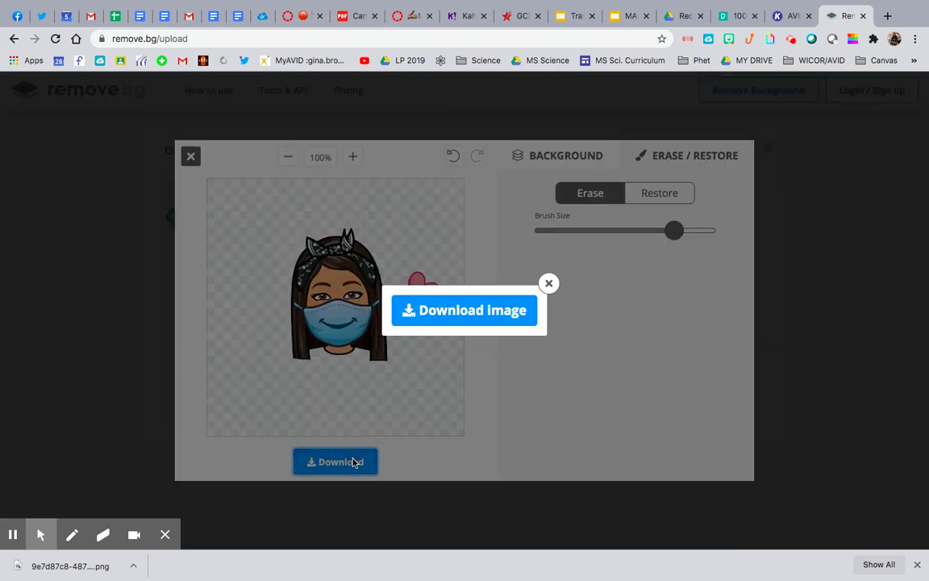
{"action": "left_click", "coordinate": [460, 311]}
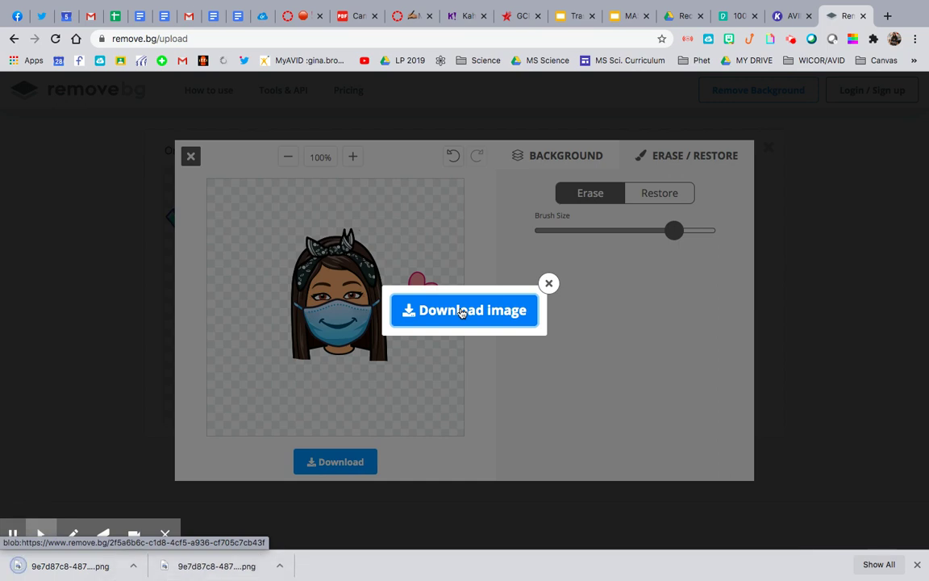
{"action": "left_click", "coordinate": [627, 16]}
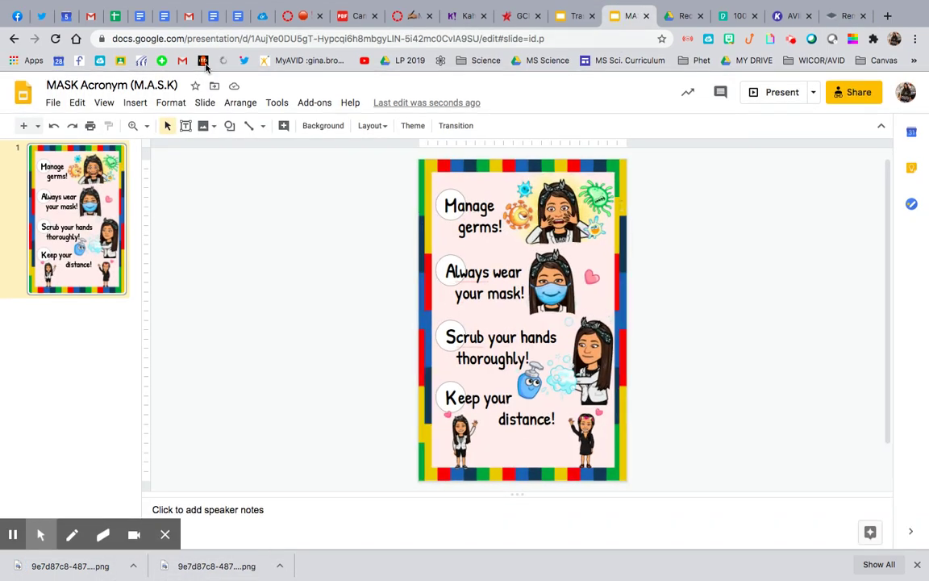
Step: Insert the edited masked-face PNG from Downloads, move it left of the slide and enlarge it
{"action": "left_click", "coordinate": [136, 103]}
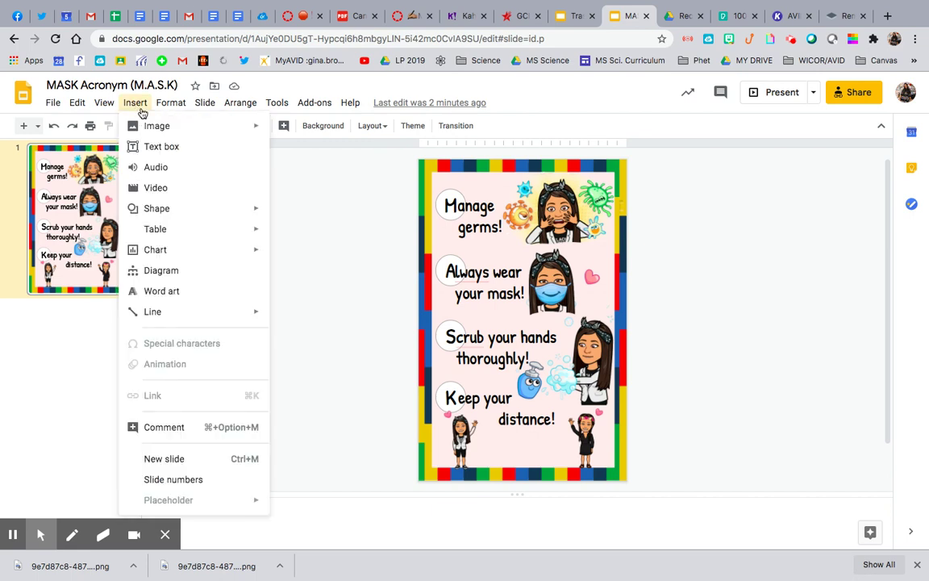
{"action": "mouse_move", "coordinate": [170, 127]}
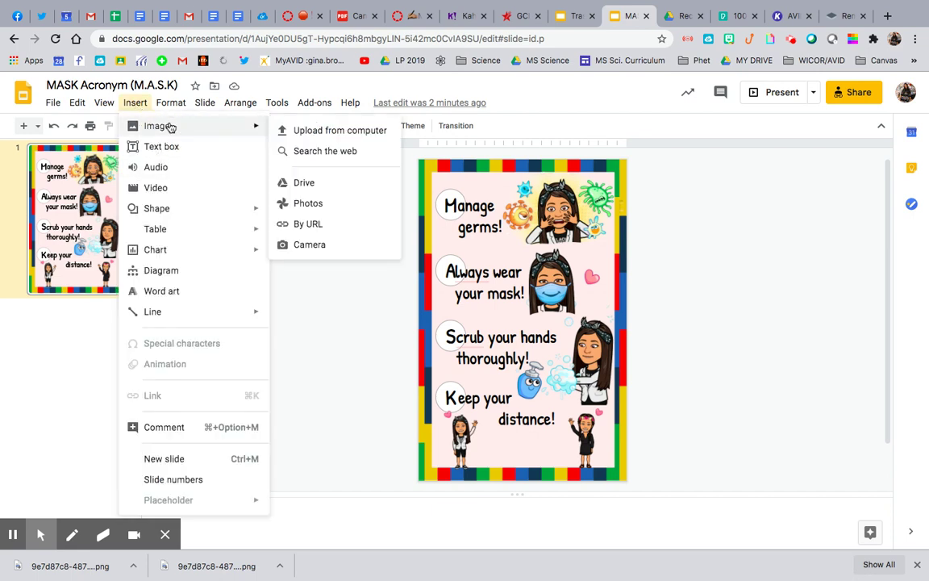
{"action": "left_click", "coordinate": [299, 131]}
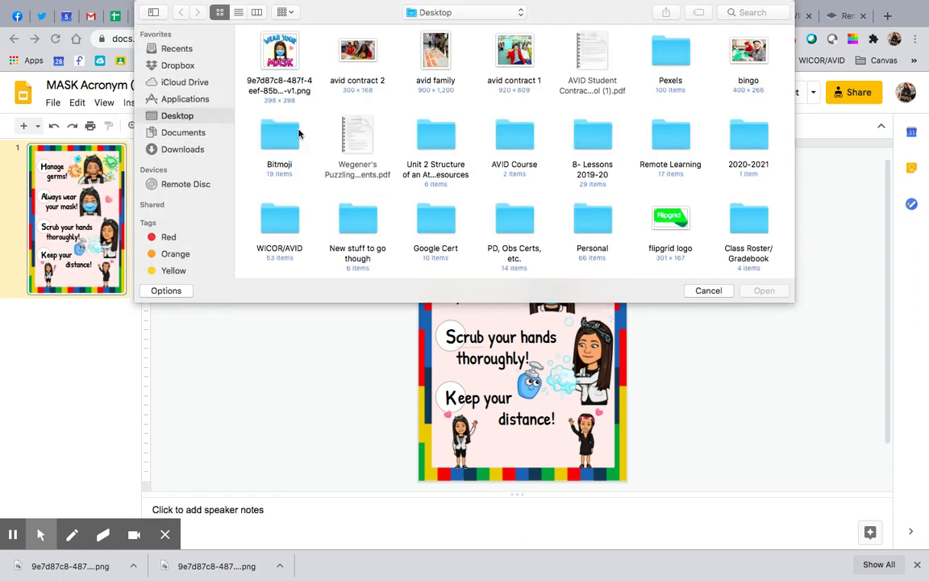
{"action": "left_click", "coordinate": [190, 148]}
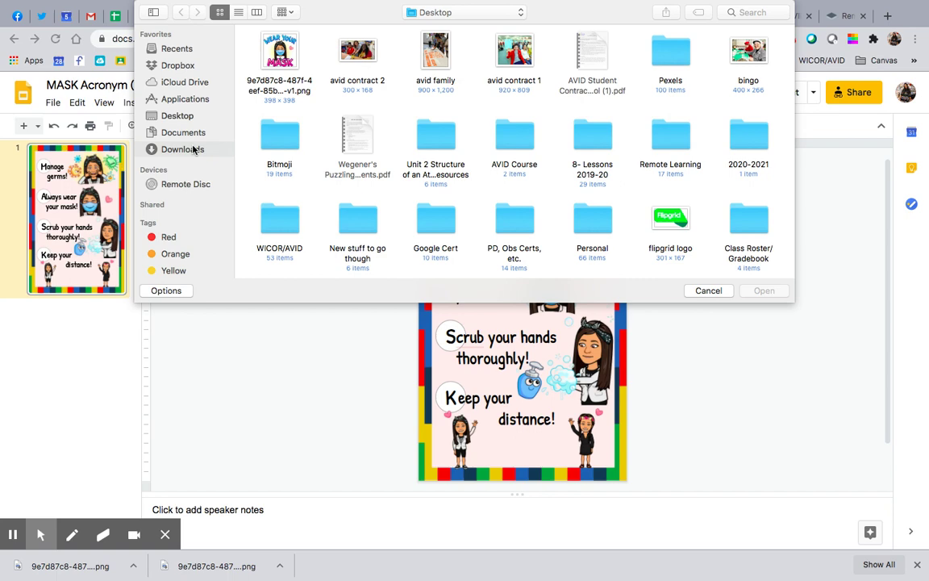
{"action": "left_click", "coordinate": [282, 53]}
{"action": "double_click", "coordinate": [282, 53]}
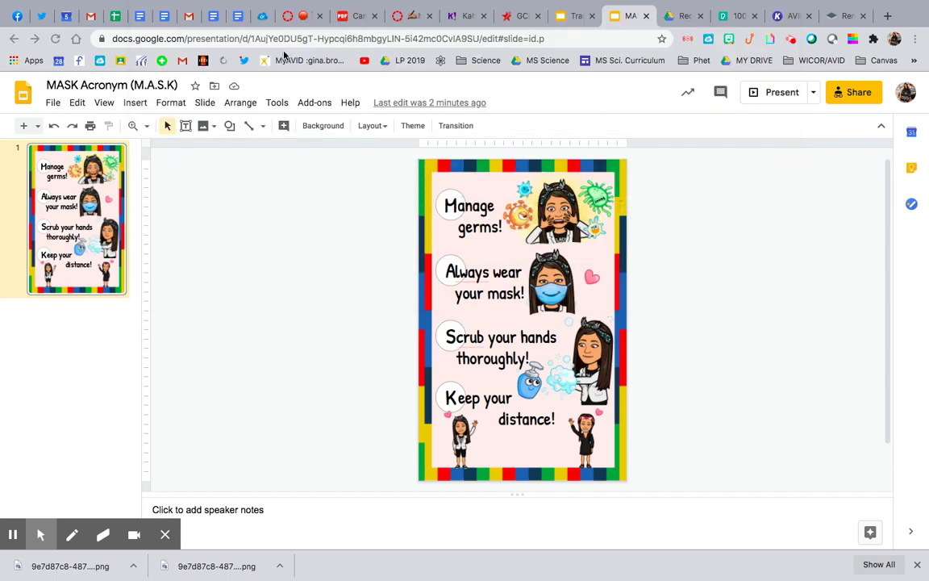
{"action": "left_click_drag", "start_coordinate": [525, 311], "coordinate": [309, 281]}
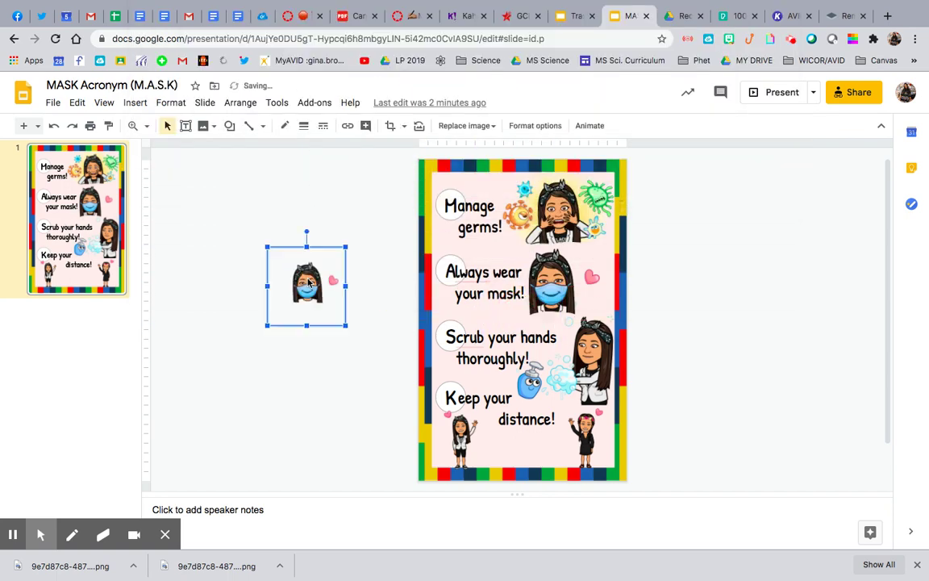
{"action": "left_click_drag", "start_coordinate": [345, 249], "coordinate": [353, 310]}
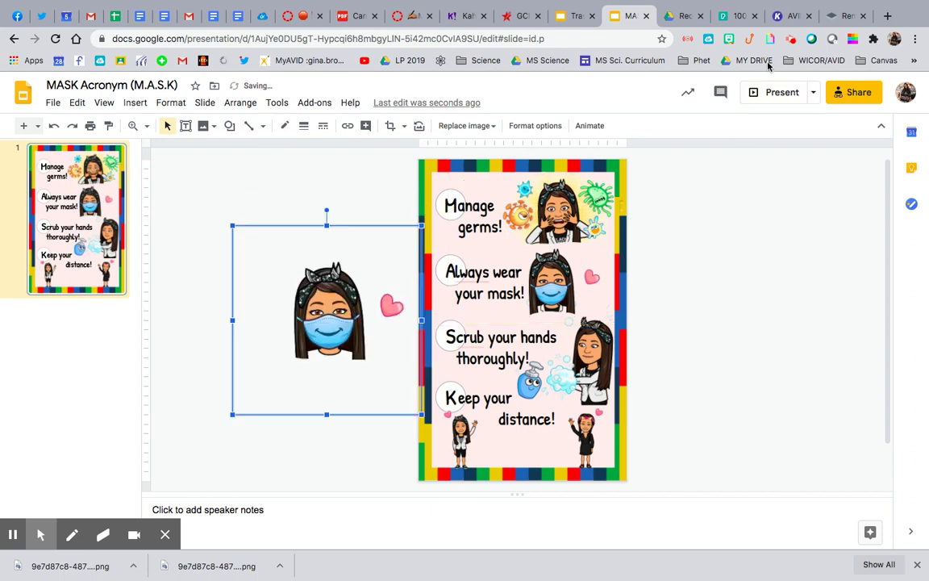
Step: Add the Hi Bitmoji right of the poster and crop the Hi lettering off its left side
{"action": "left_click", "coordinate": [730, 38]}
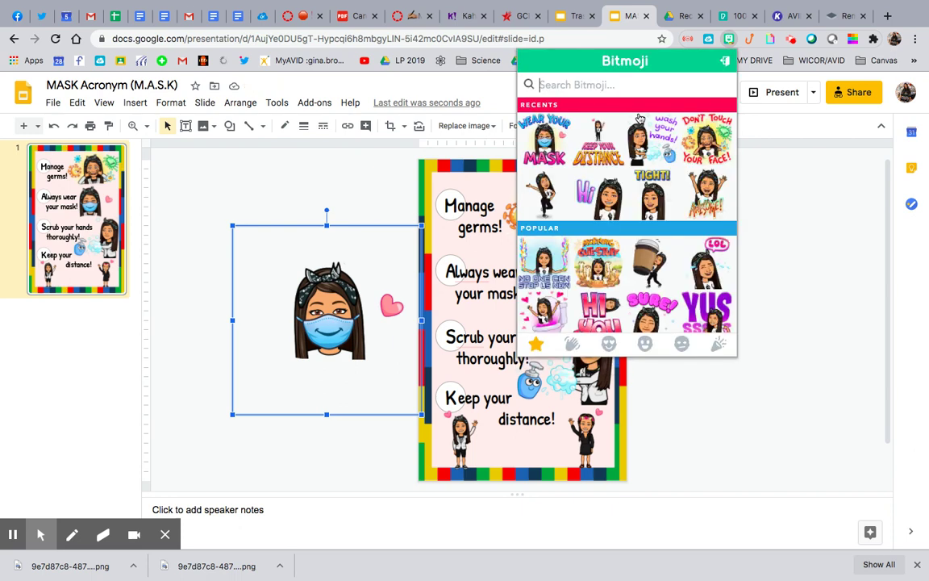
{"action": "left_click_drag", "start_coordinate": [609, 205], "coordinate": [654, 261]}
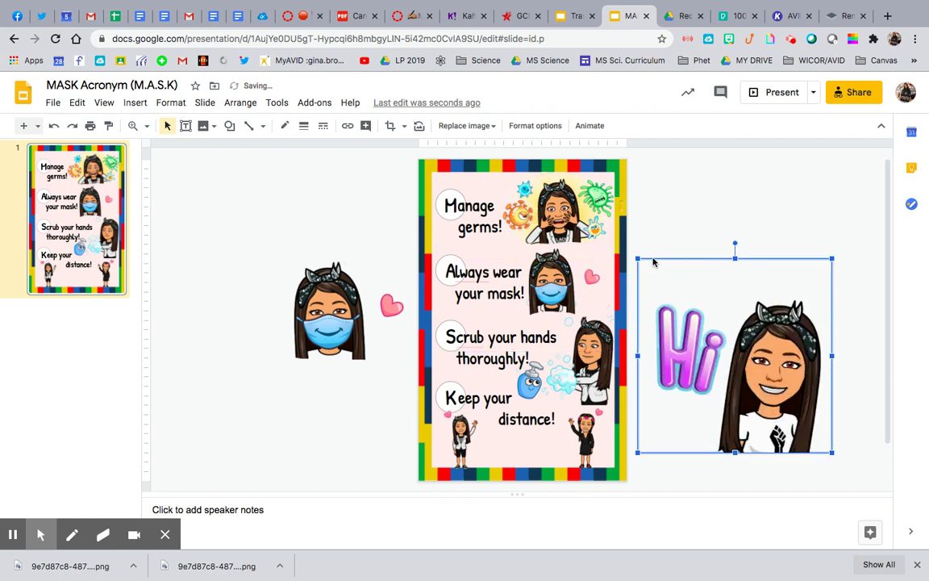
{"action": "double_click", "coordinate": [736, 341]}
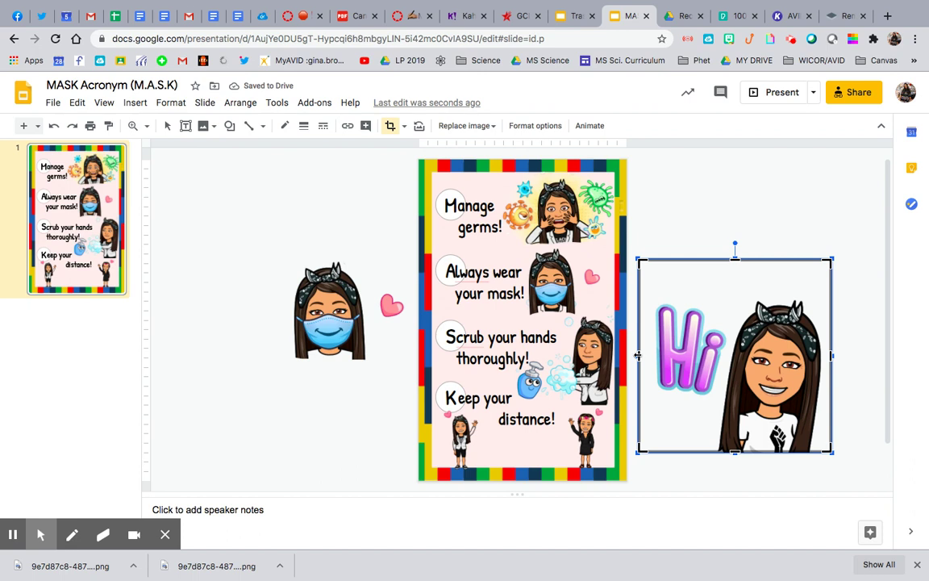
{"action": "left_click_drag", "start_coordinate": [637, 355], "coordinate": [722, 395]}
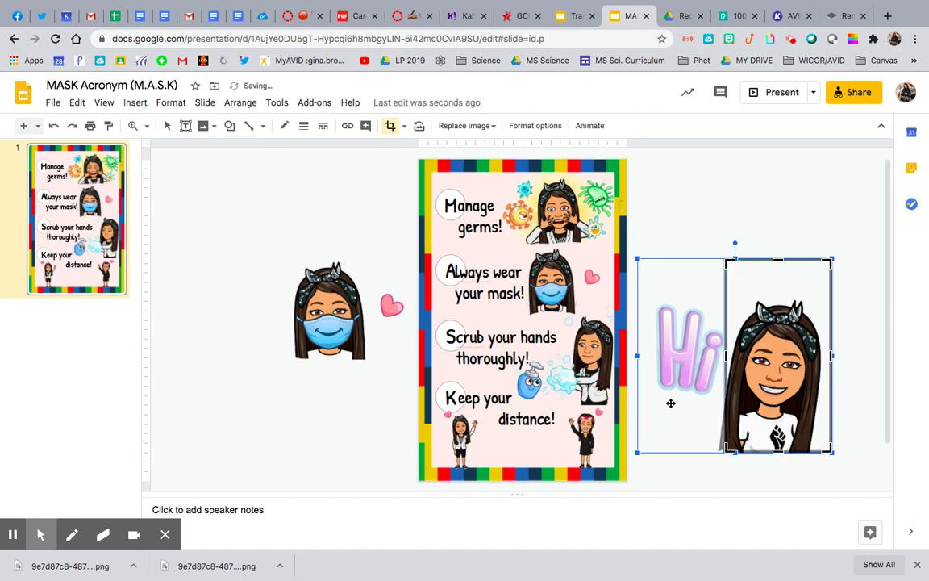
{"action": "key", "text": "Return"}
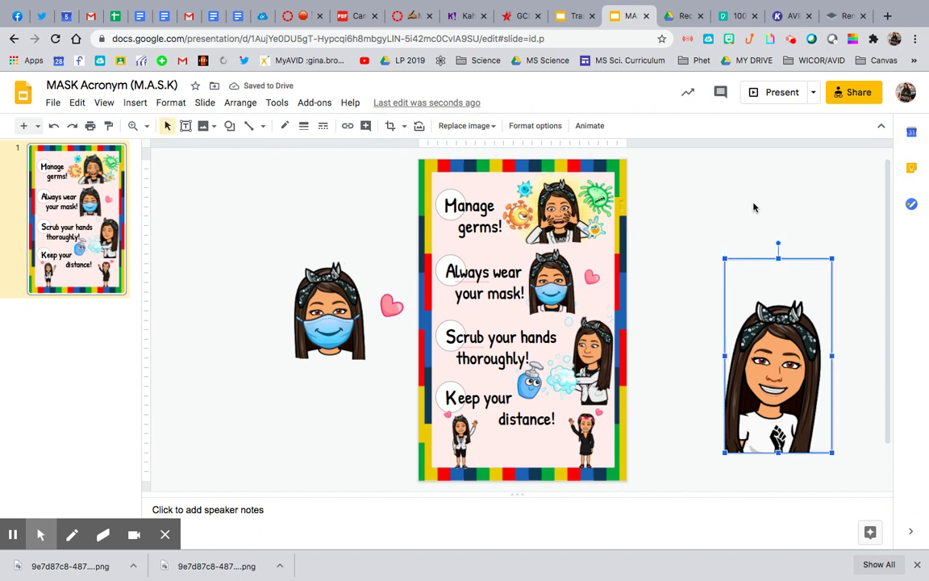
{"action": "left_click", "coordinate": [753, 207]}
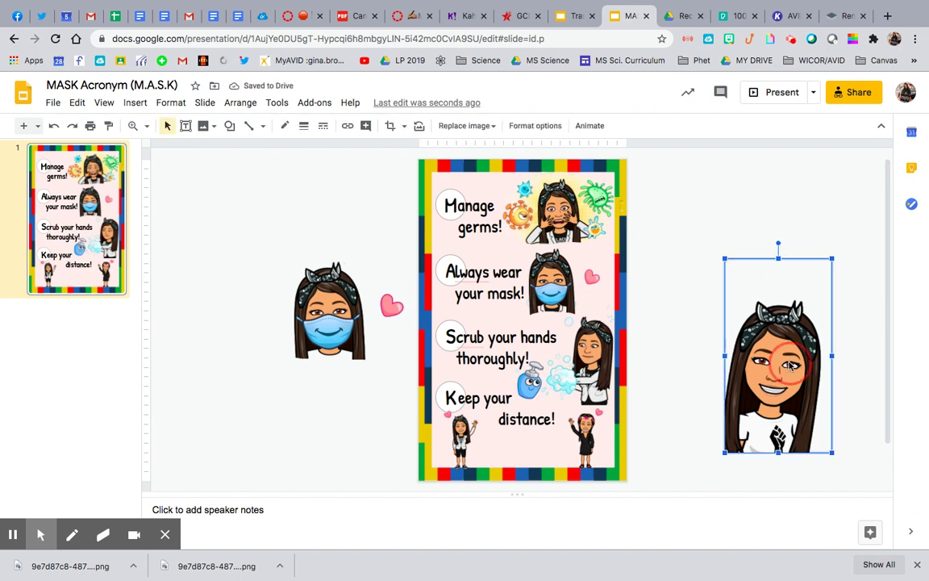
Step: Refine the girl's crop, nudging the left edge inward and trimming empty space off the top
{"action": "double_click", "coordinate": [789, 364]}
{"action": "left_click_drag", "start_coordinate": [727, 356], "coordinate": [731, 365]}
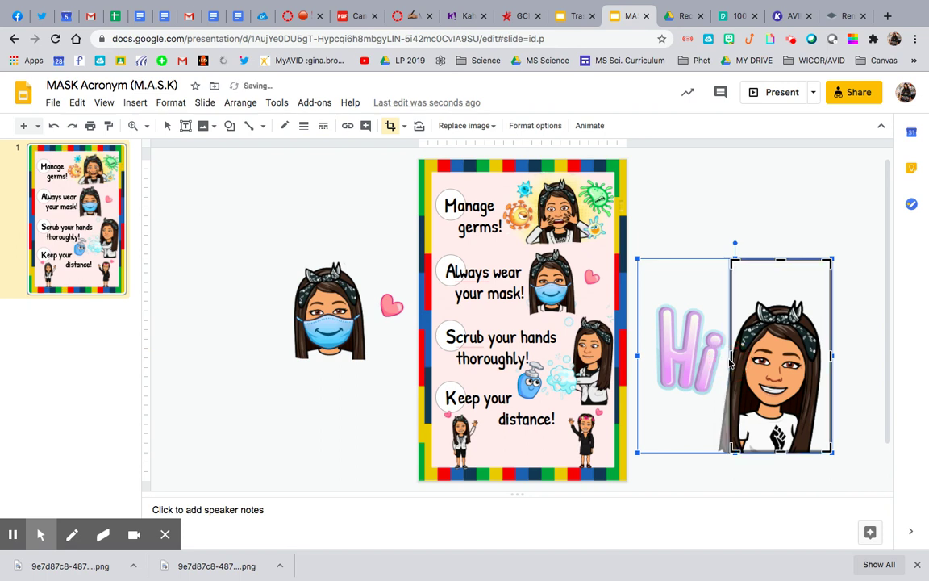
{"action": "left_click", "coordinate": [780, 281]}
{"action": "double_click", "coordinate": [779, 270]}
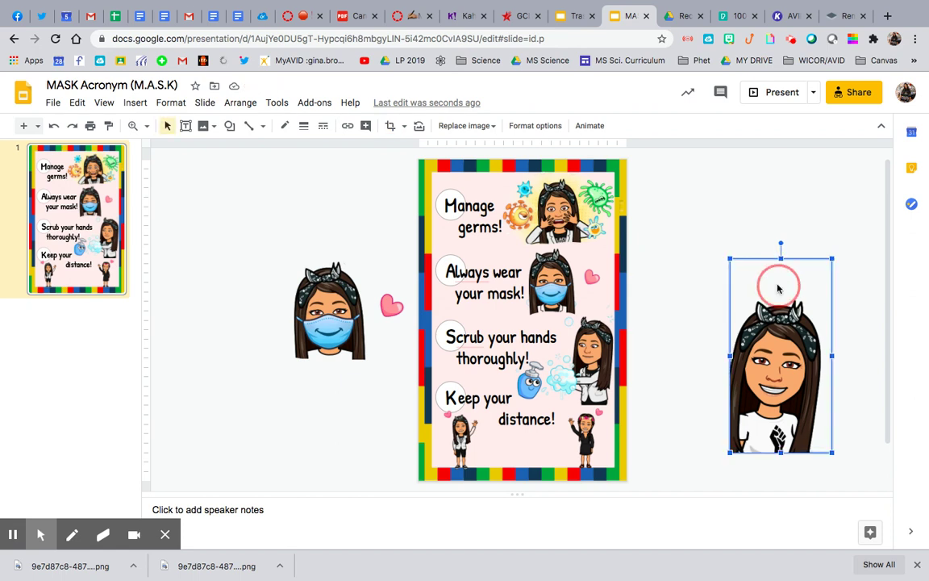
{"action": "left_click_drag", "start_coordinate": [781, 259], "coordinate": [781, 290]}
{"action": "key", "text": "Return"}
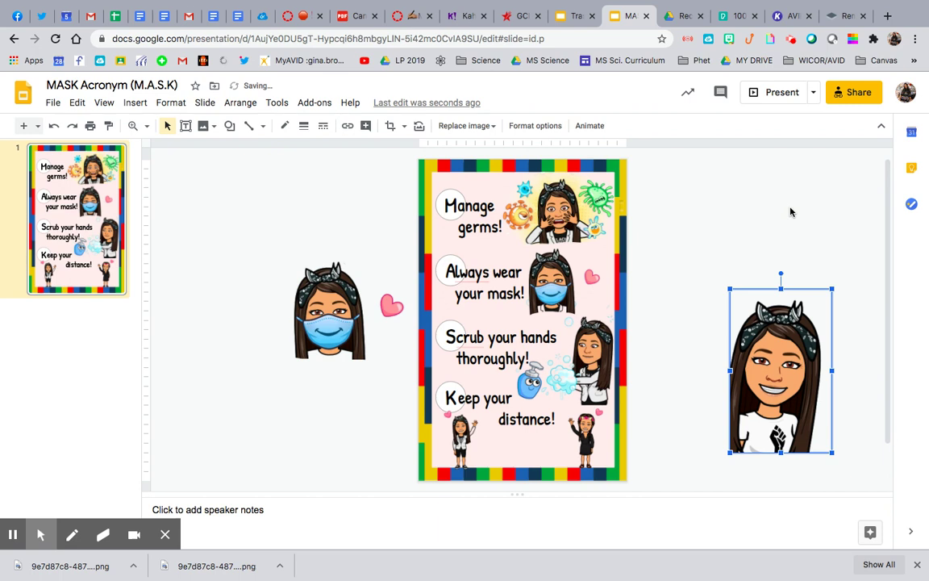
{"action": "left_click", "coordinate": [690, 321]}
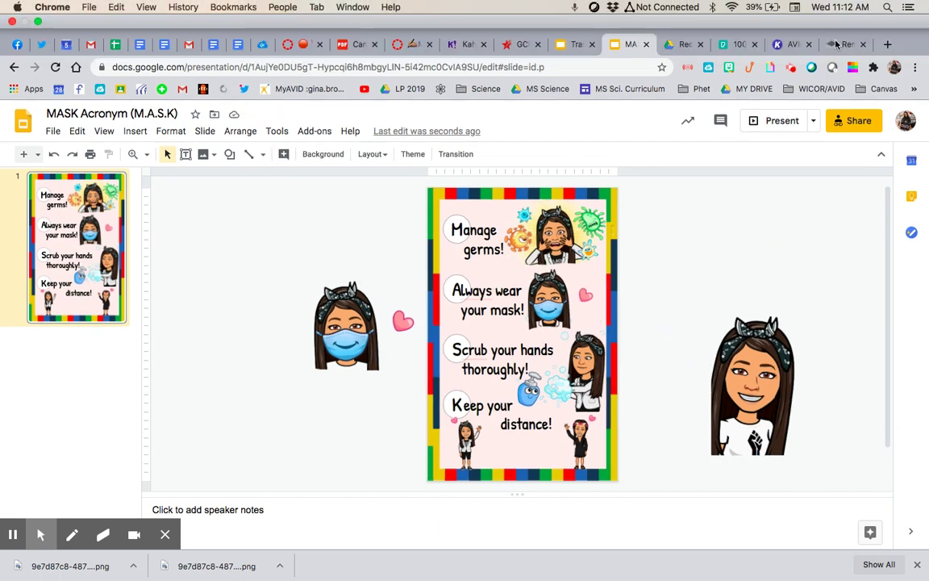
{"action": "left_click", "coordinate": [839, 44]}
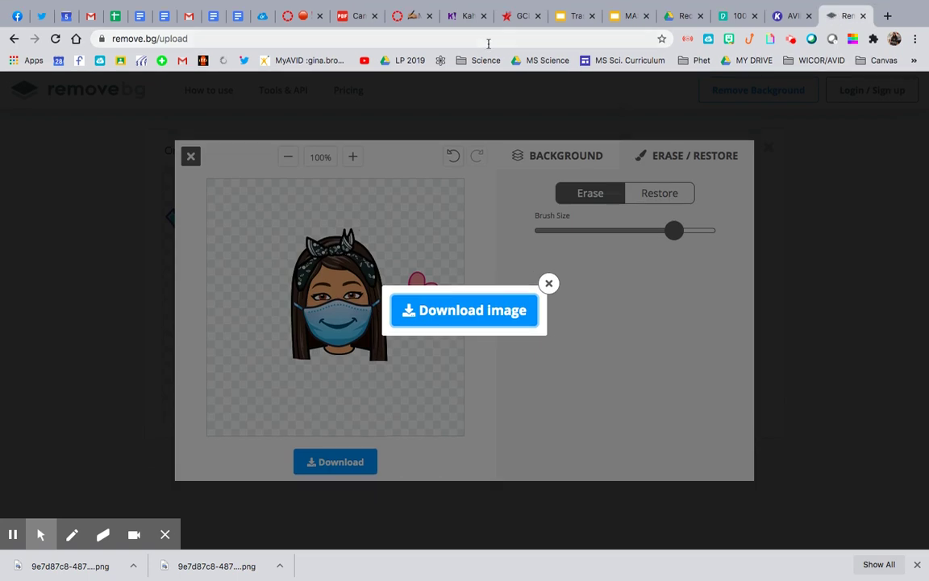
{"action": "left_click", "coordinate": [630, 16]}
{"action": "double_click", "coordinate": [765, 317]}
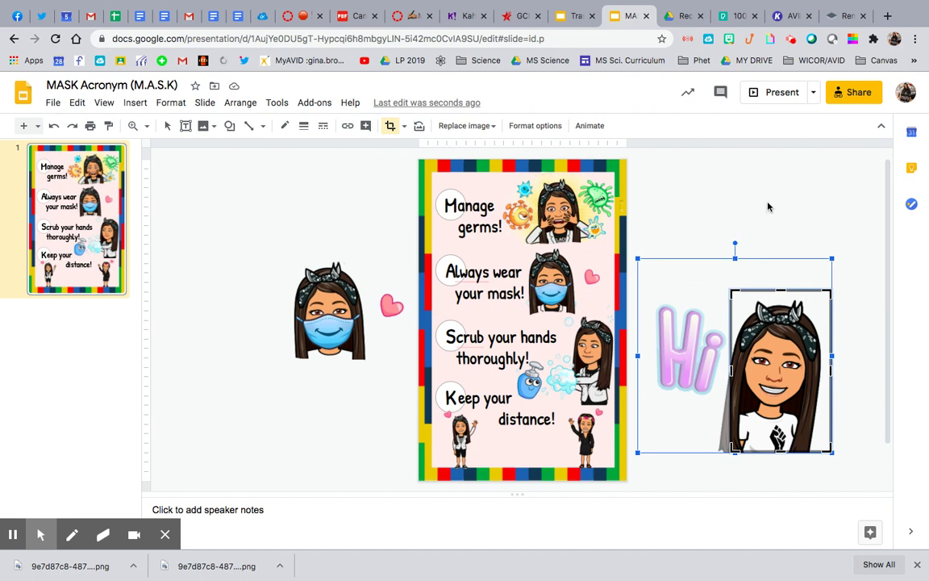
{"action": "key", "text": "Return"}
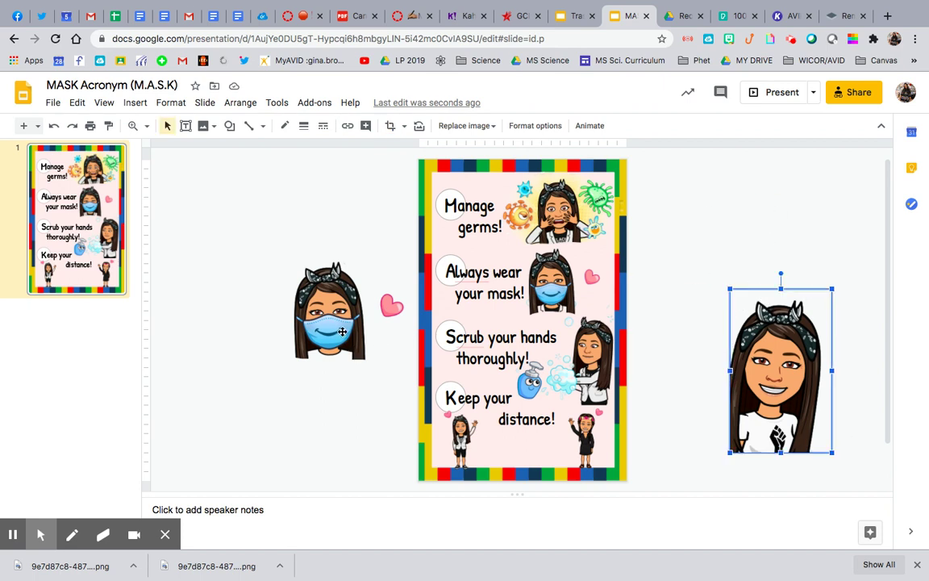
Step: Reposition the masked Bitmoji, then add an enlarged wash-your-hands Bitmoji and a Don't Touch Your Face one
{"action": "mouse_move", "coordinate": [333, 326]}
{"action": "left_mouse_down"}
{"action": "mouse_move", "coordinate": [452, 355]}
{"action": "mouse_move", "coordinate": [589, 364]}
{"action": "mouse_move", "coordinate": [349, 375]}
{"action": "mouse_move", "coordinate": [331, 312]}
{"action": "left_mouse_up"}
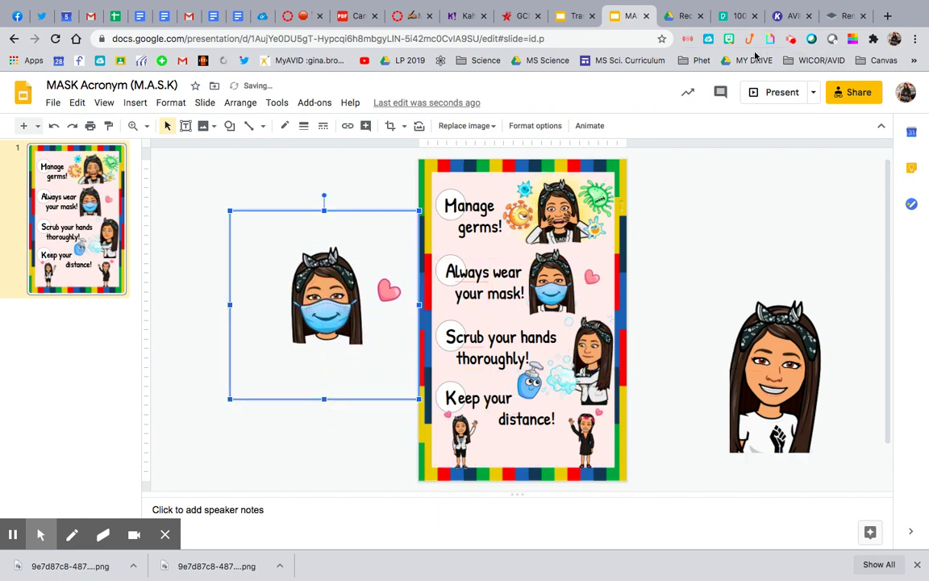
{"action": "left_click", "coordinate": [730, 39]}
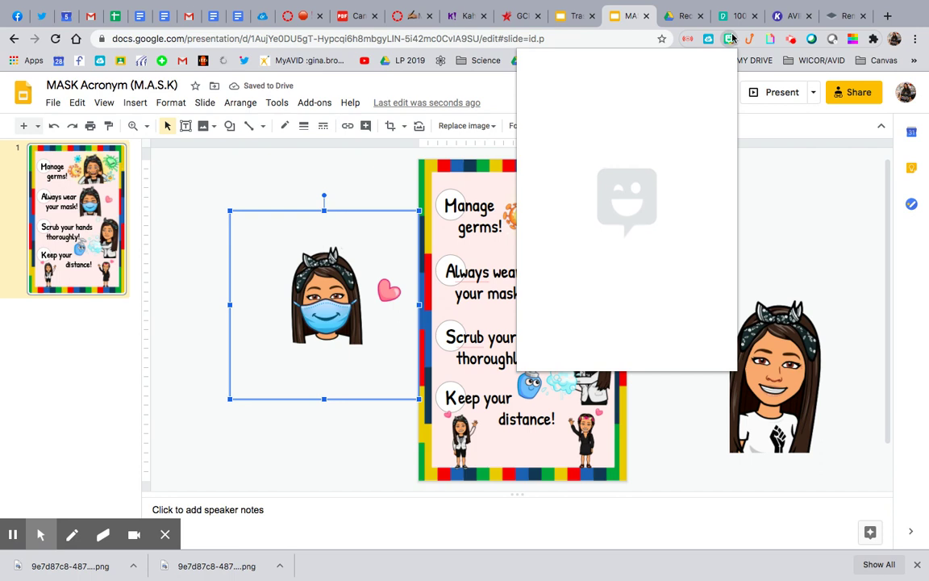
{"action": "left_click_drag", "start_coordinate": [652, 138], "coordinate": [793, 208]}
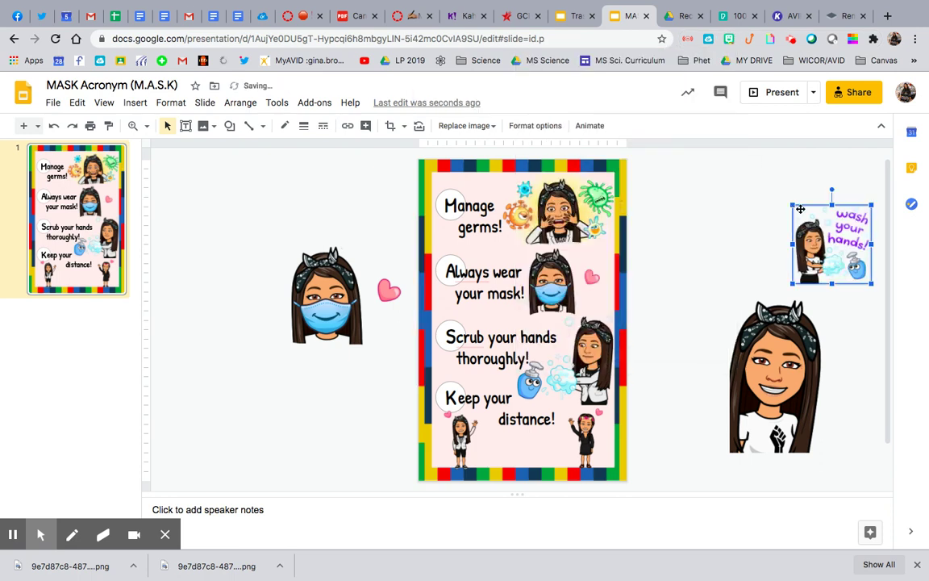
{"action": "left_click_drag", "start_coordinate": [791, 203], "coordinate": [711, 211]}
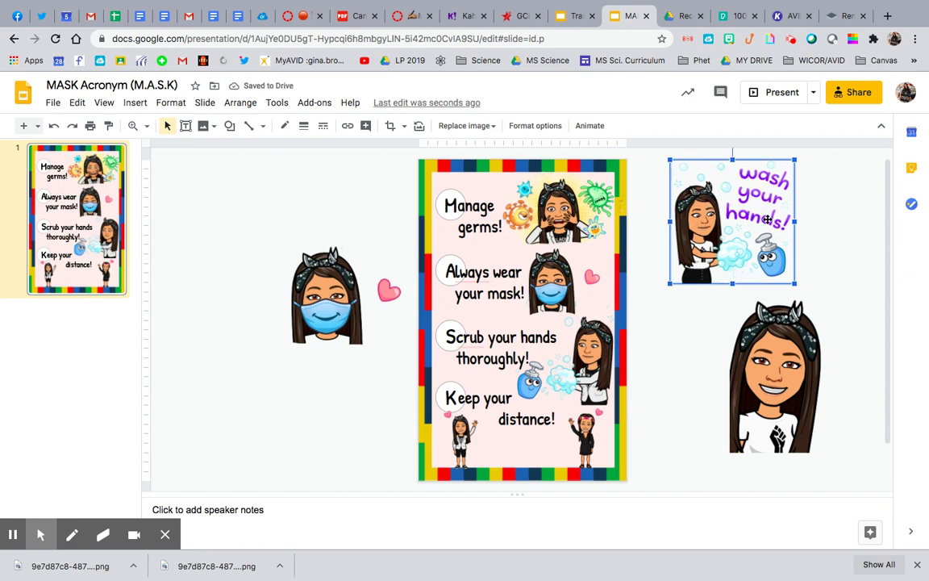
{"action": "left_click", "coordinate": [730, 39]}
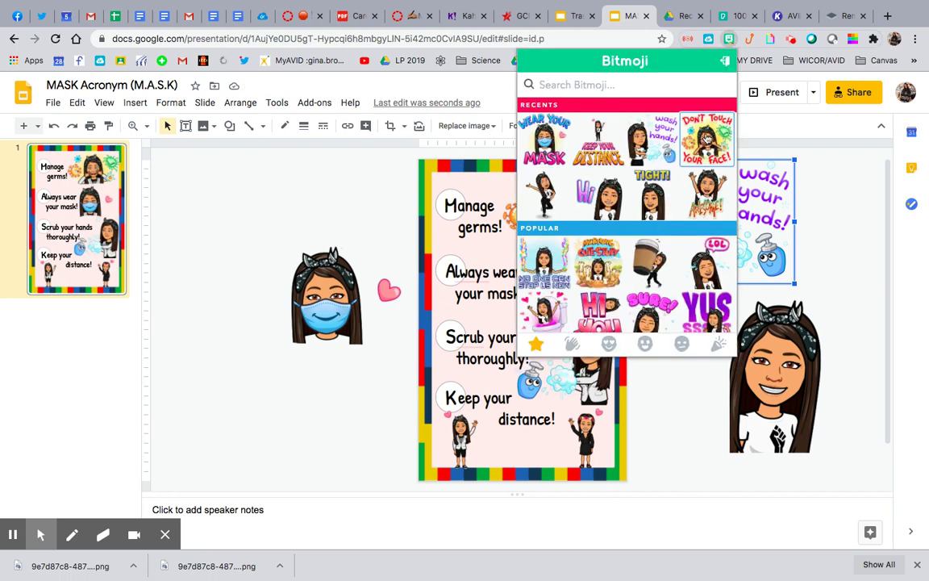
{"action": "left_click_drag", "start_coordinate": [706, 139], "coordinate": [609, 379]}
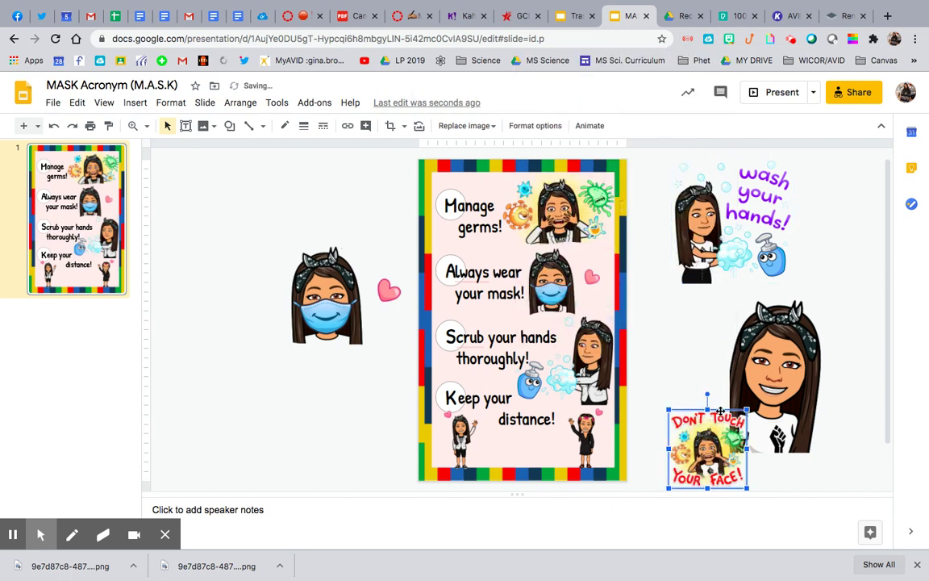
{"action": "left_click_drag", "start_coordinate": [720, 411], "coordinate": [666, 357]}
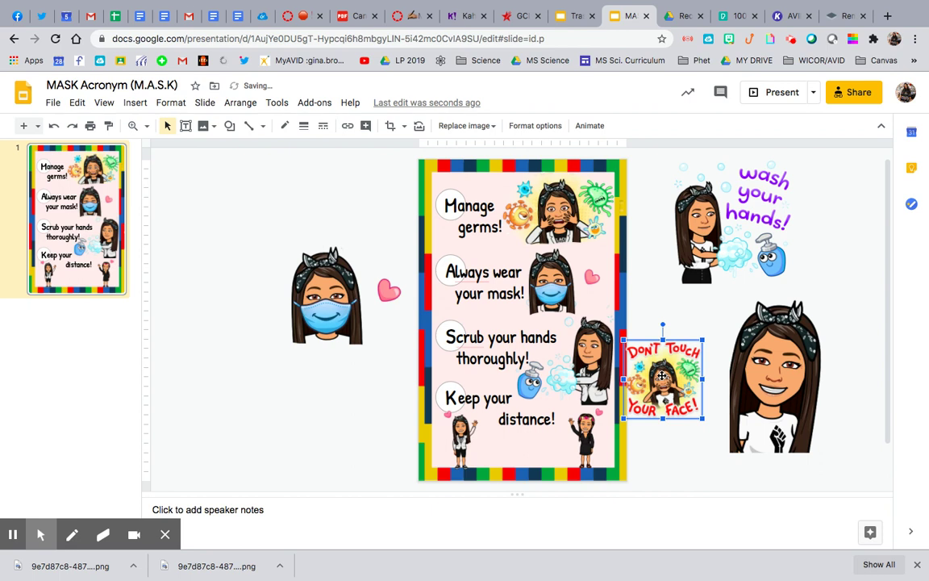
{"action": "double_click", "coordinate": [661, 375]}
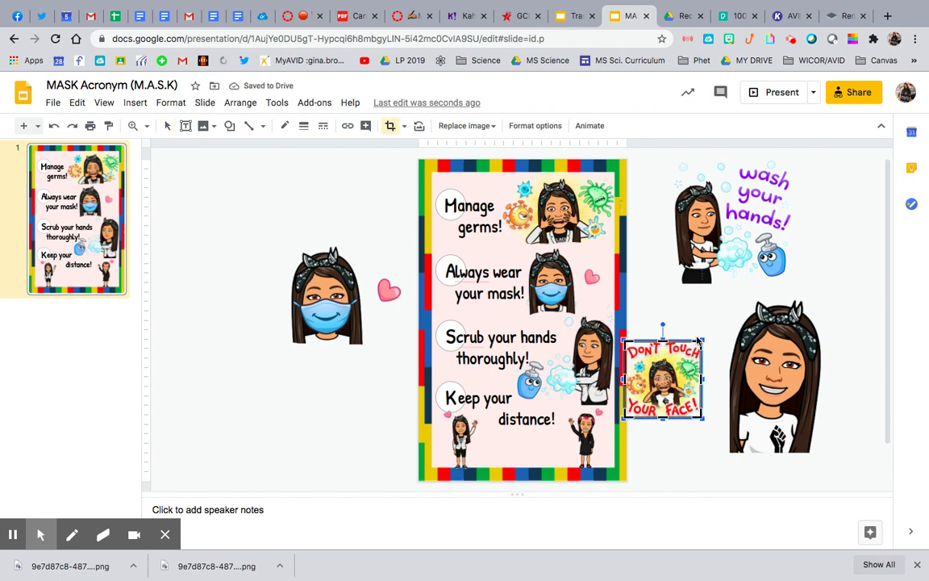
{"action": "key", "text": "Return"}
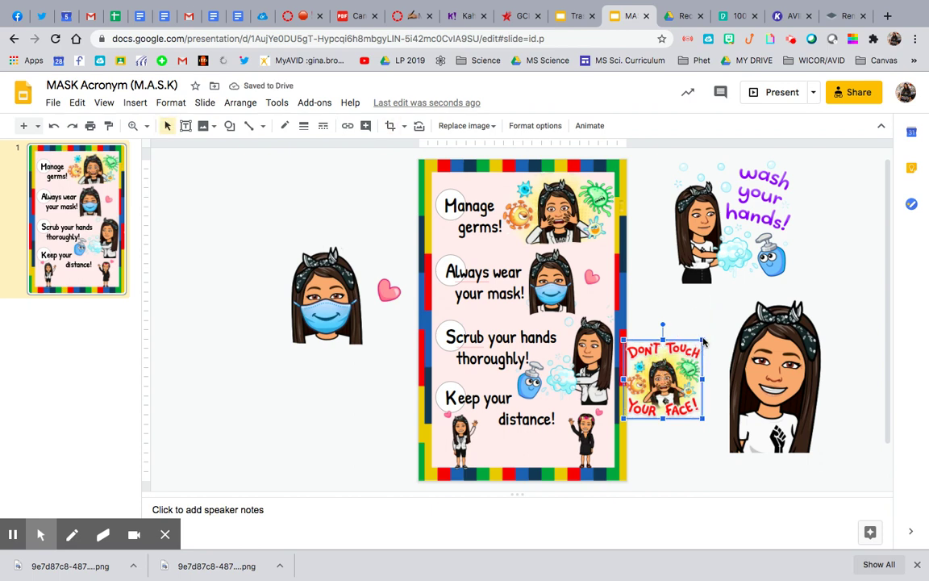
{"action": "left_click_drag", "start_coordinate": [703, 339], "coordinate": [763, 280]}
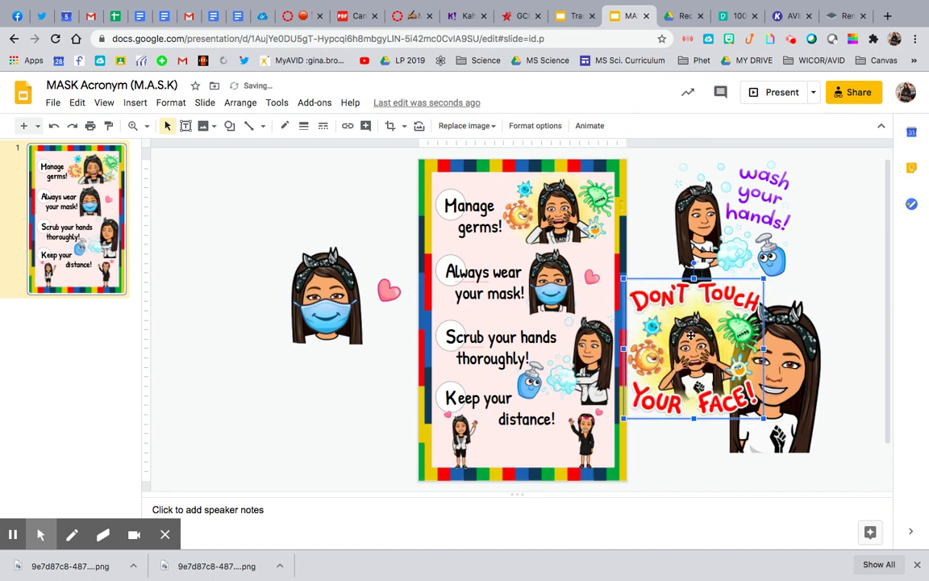
{"action": "double_click", "coordinate": [690, 336]}
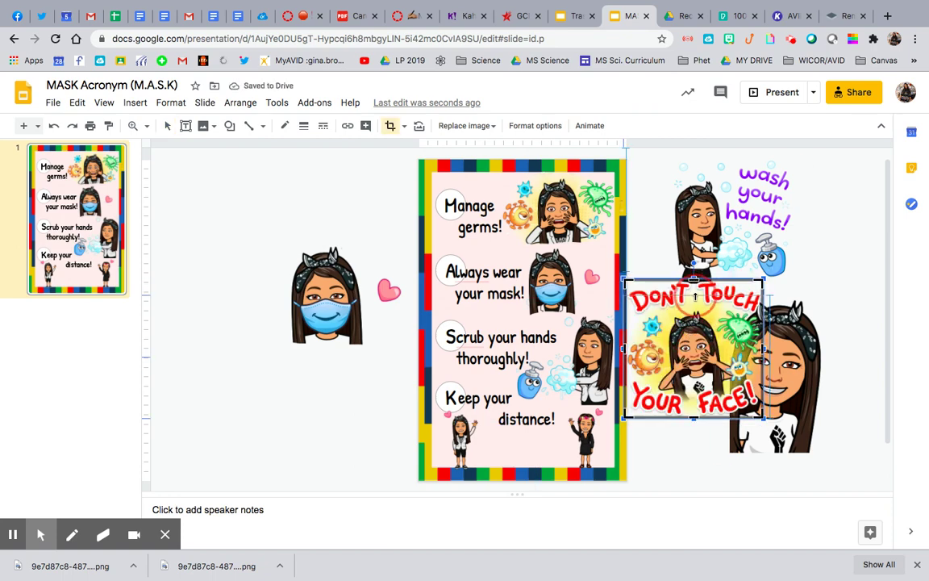
{"action": "left_click", "coordinate": [695, 312]}
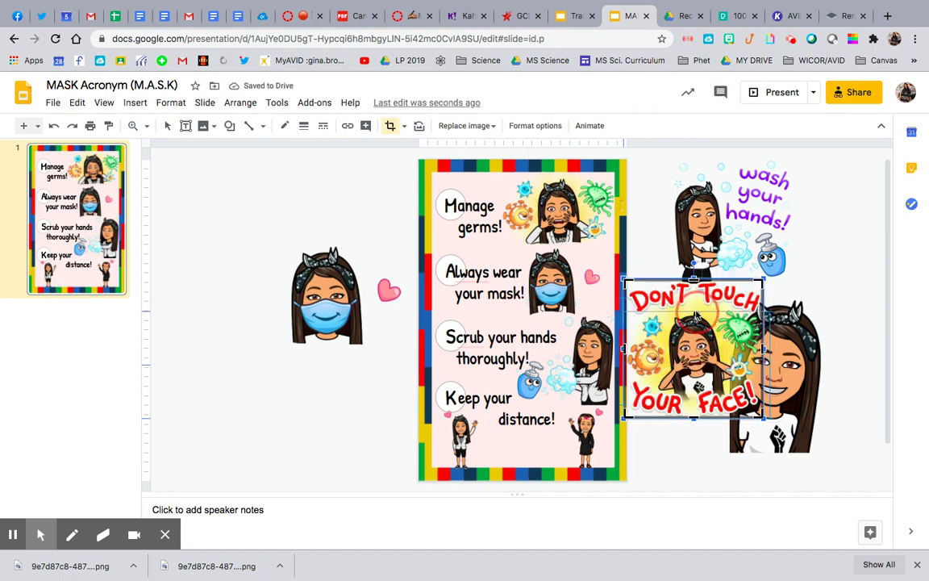
{"action": "left_click_drag", "start_coordinate": [695, 314], "coordinate": [696, 316]}
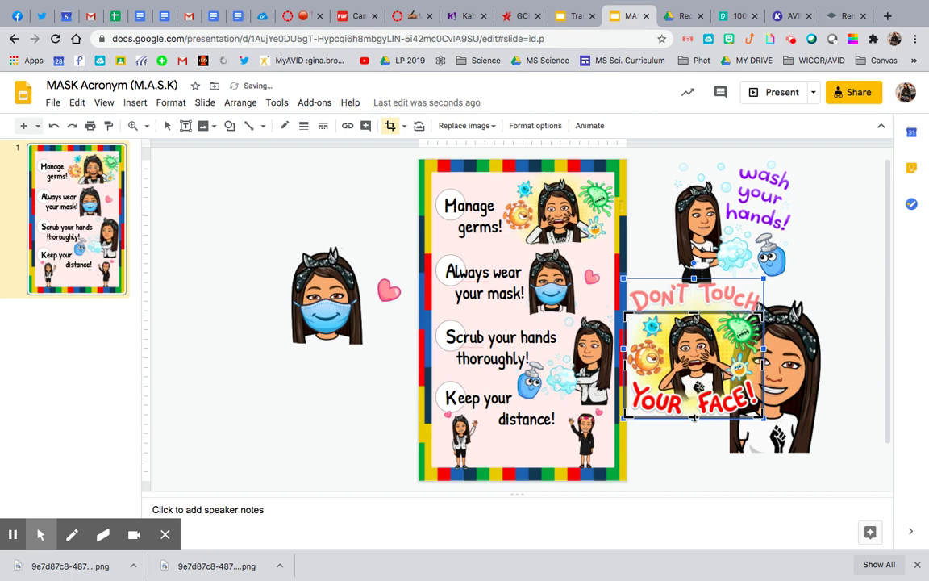
{"action": "left_click_drag", "start_coordinate": [693, 418], "coordinate": [695, 384]}
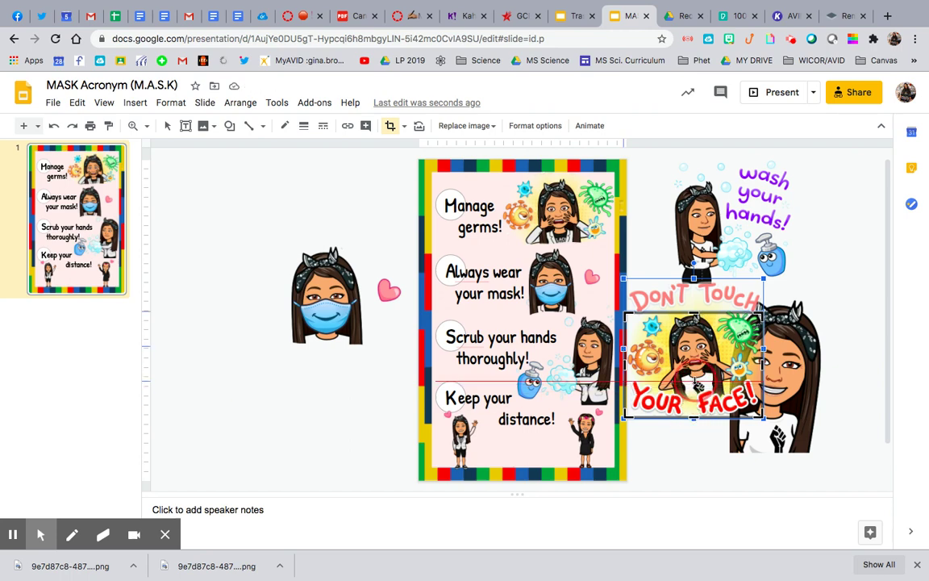
{"action": "left_click_drag", "start_coordinate": [697, 384], "coordinate": [699, 379]}
{"action": "key", "text": "Delete"}
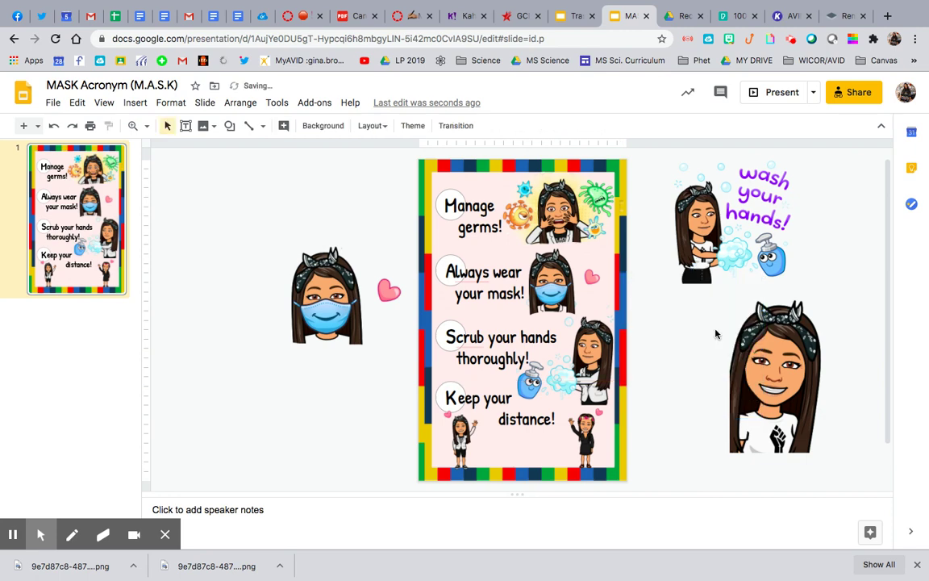